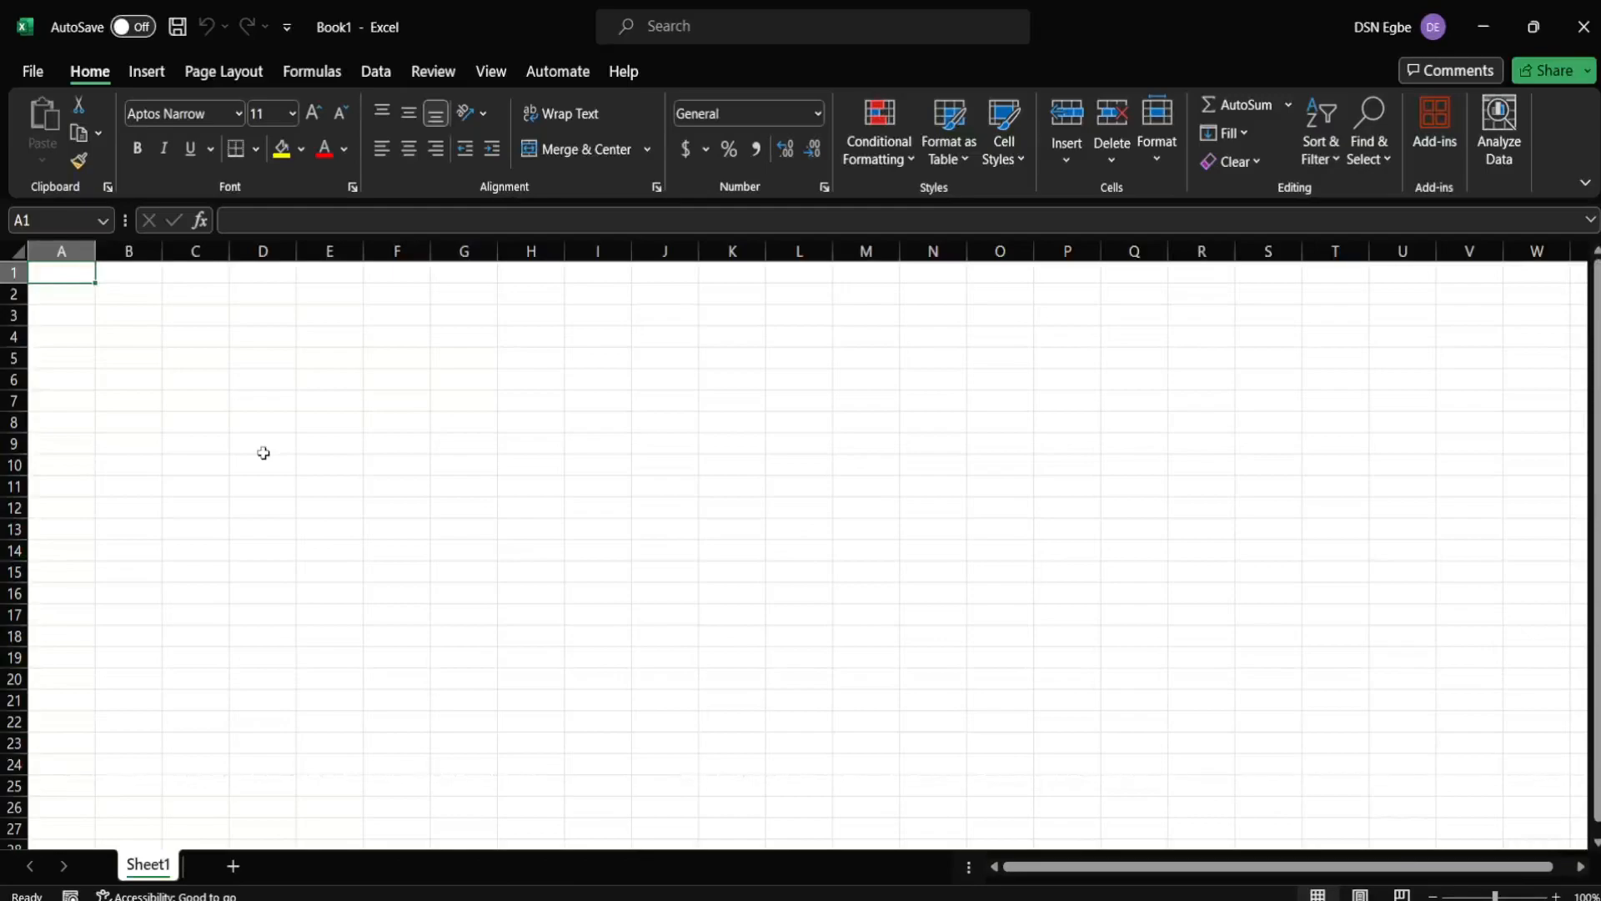
- Enter the headers Name in A1 and Remark in B1
text(Name)
key(Tab)
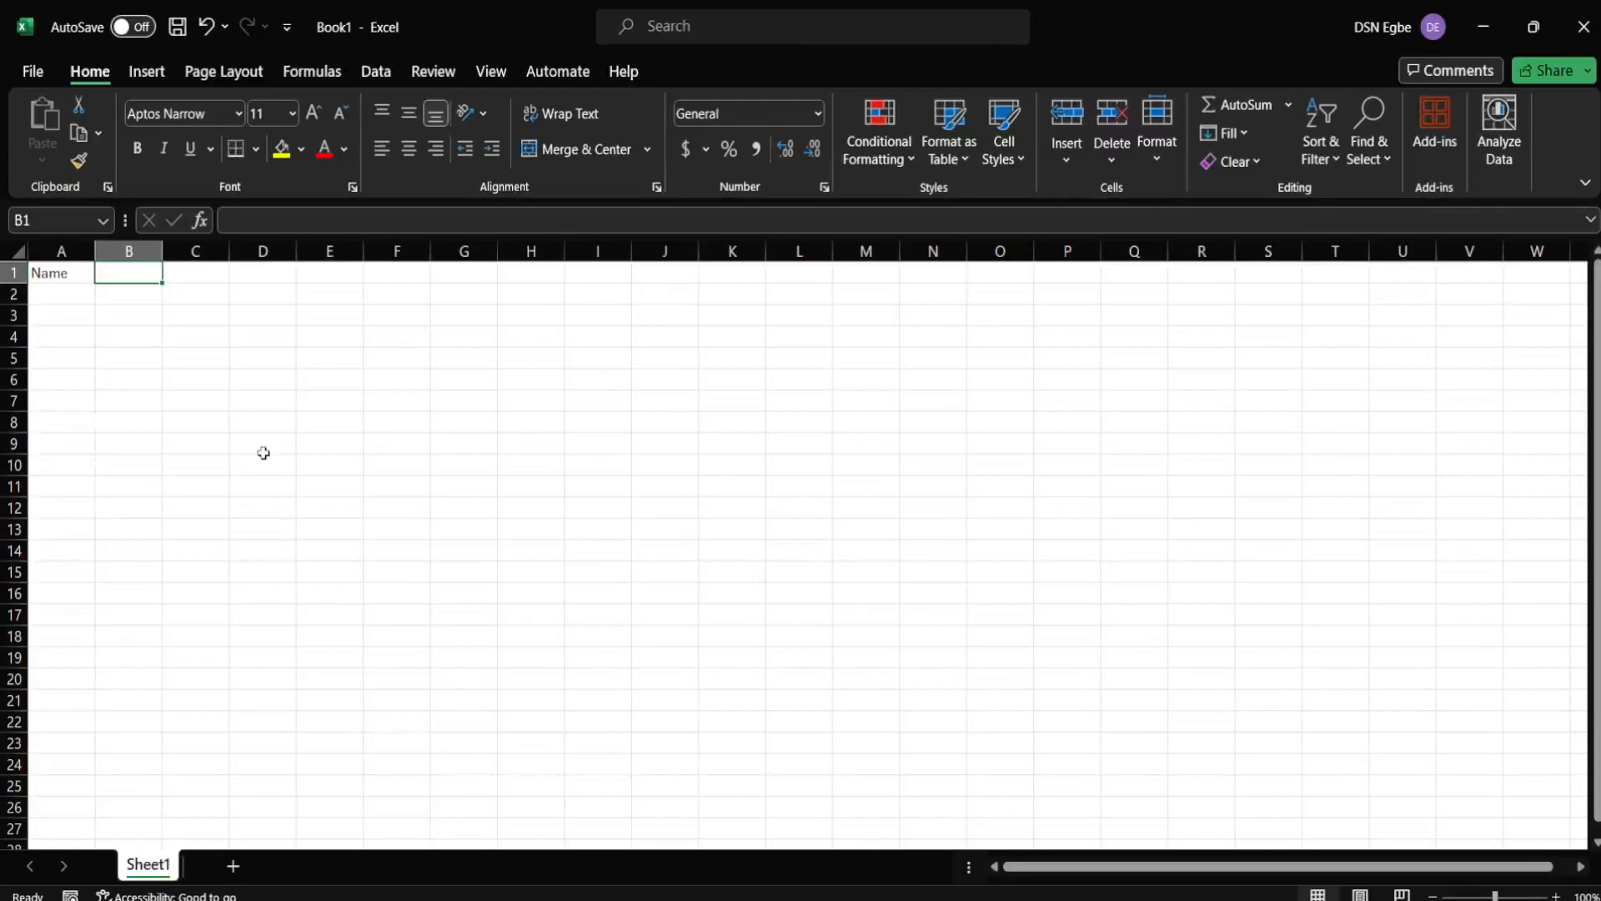
text(Rem)
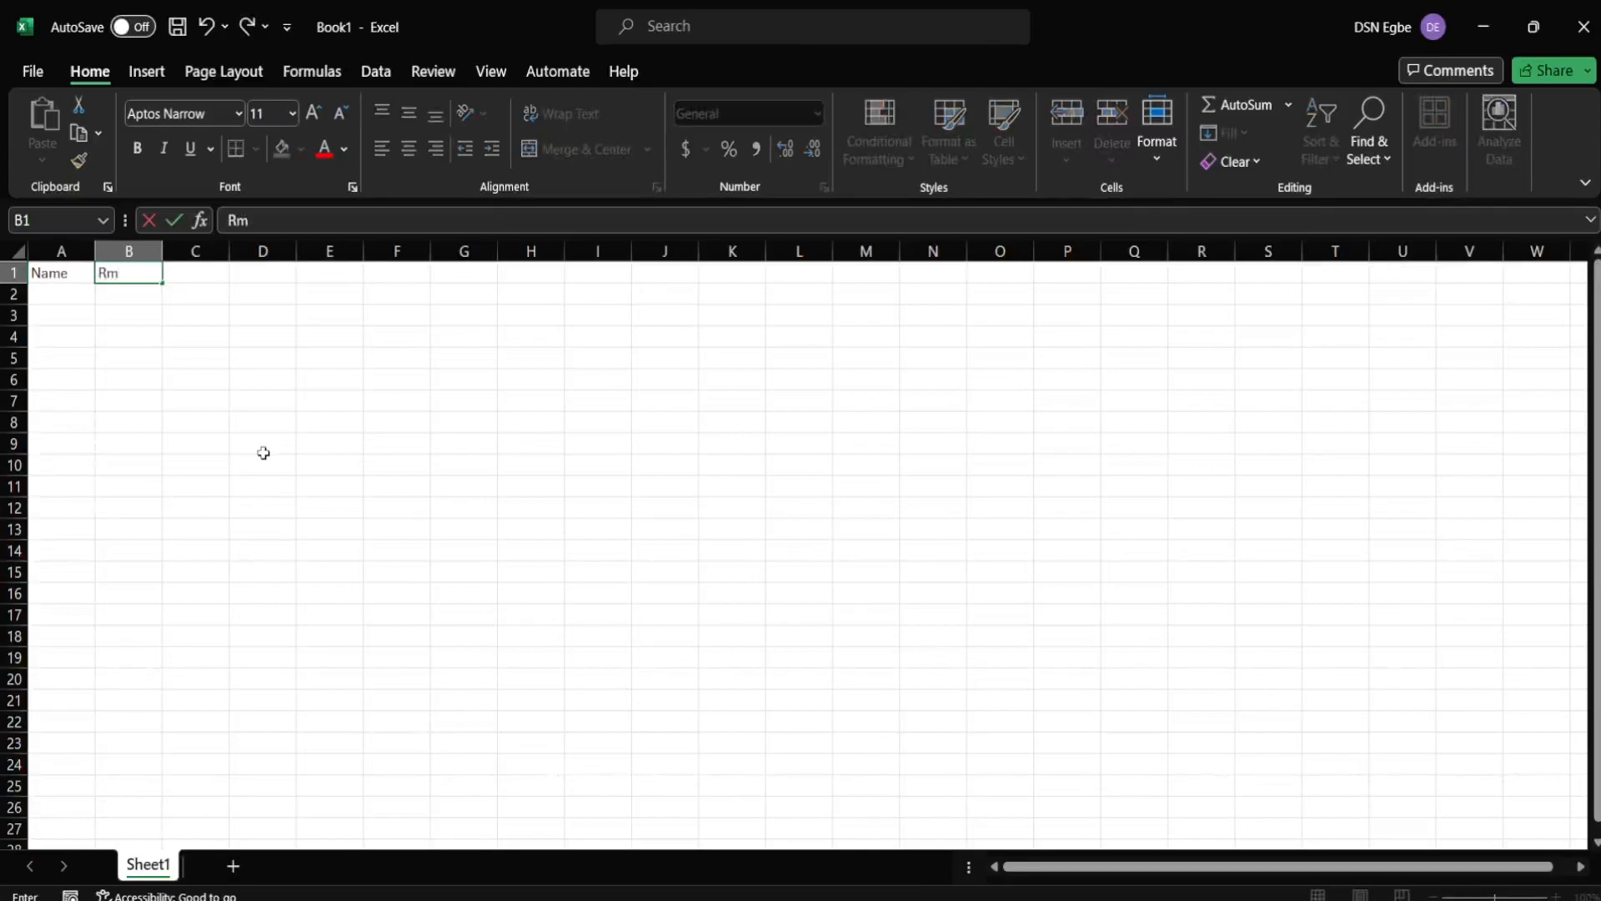
text(ark)
key(Tab)
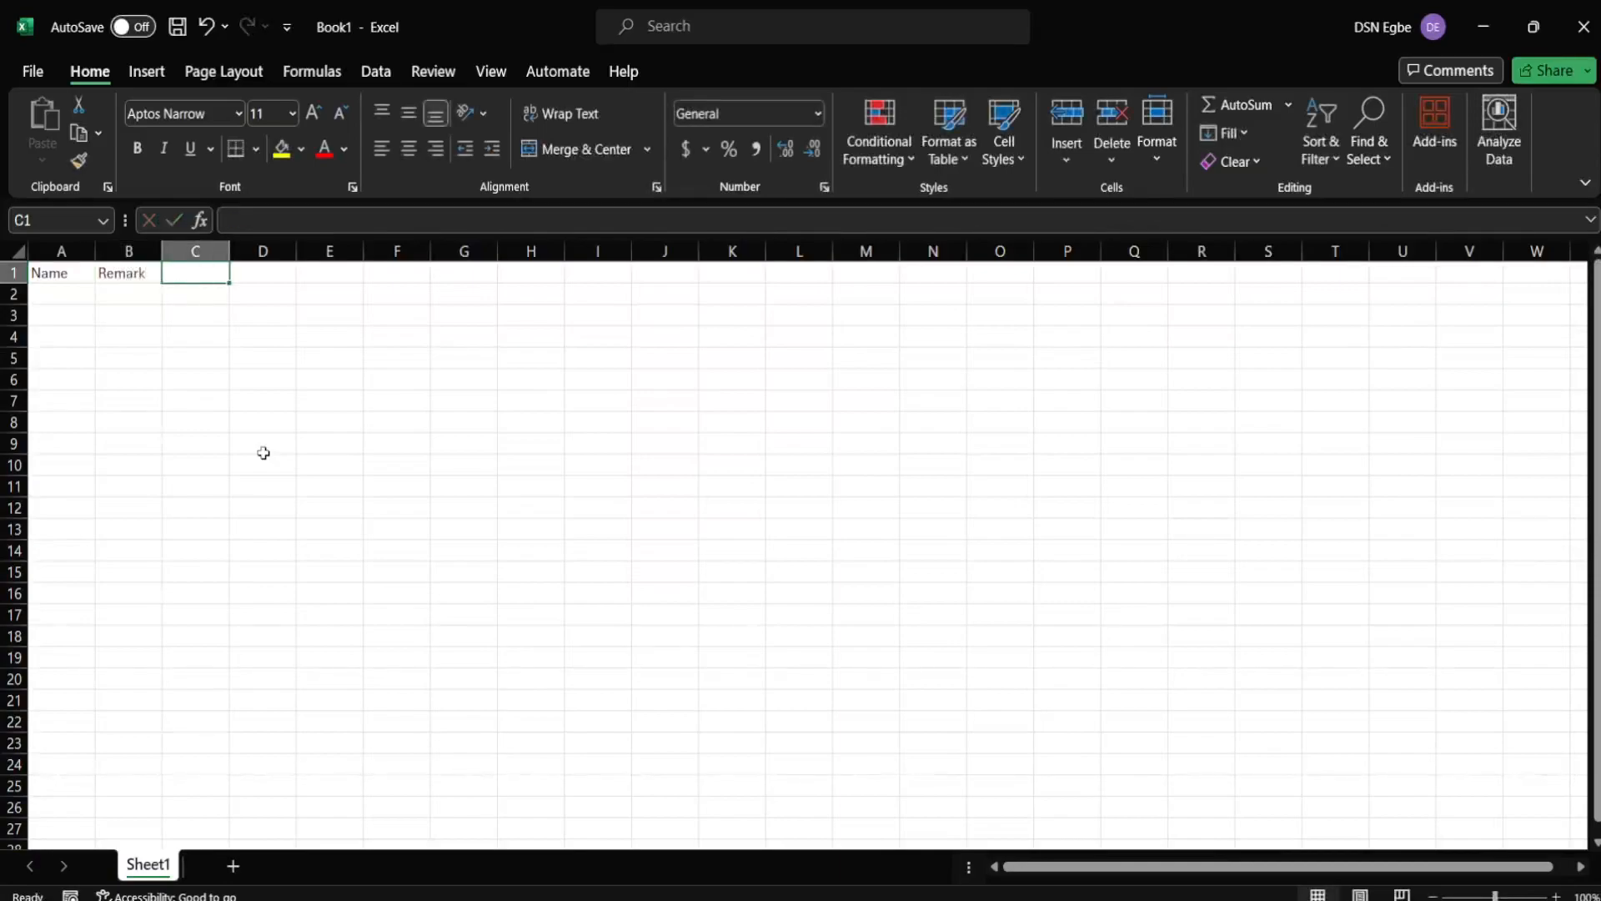
- List four student names down cells A2 through A5 under Name
click(41, 288)
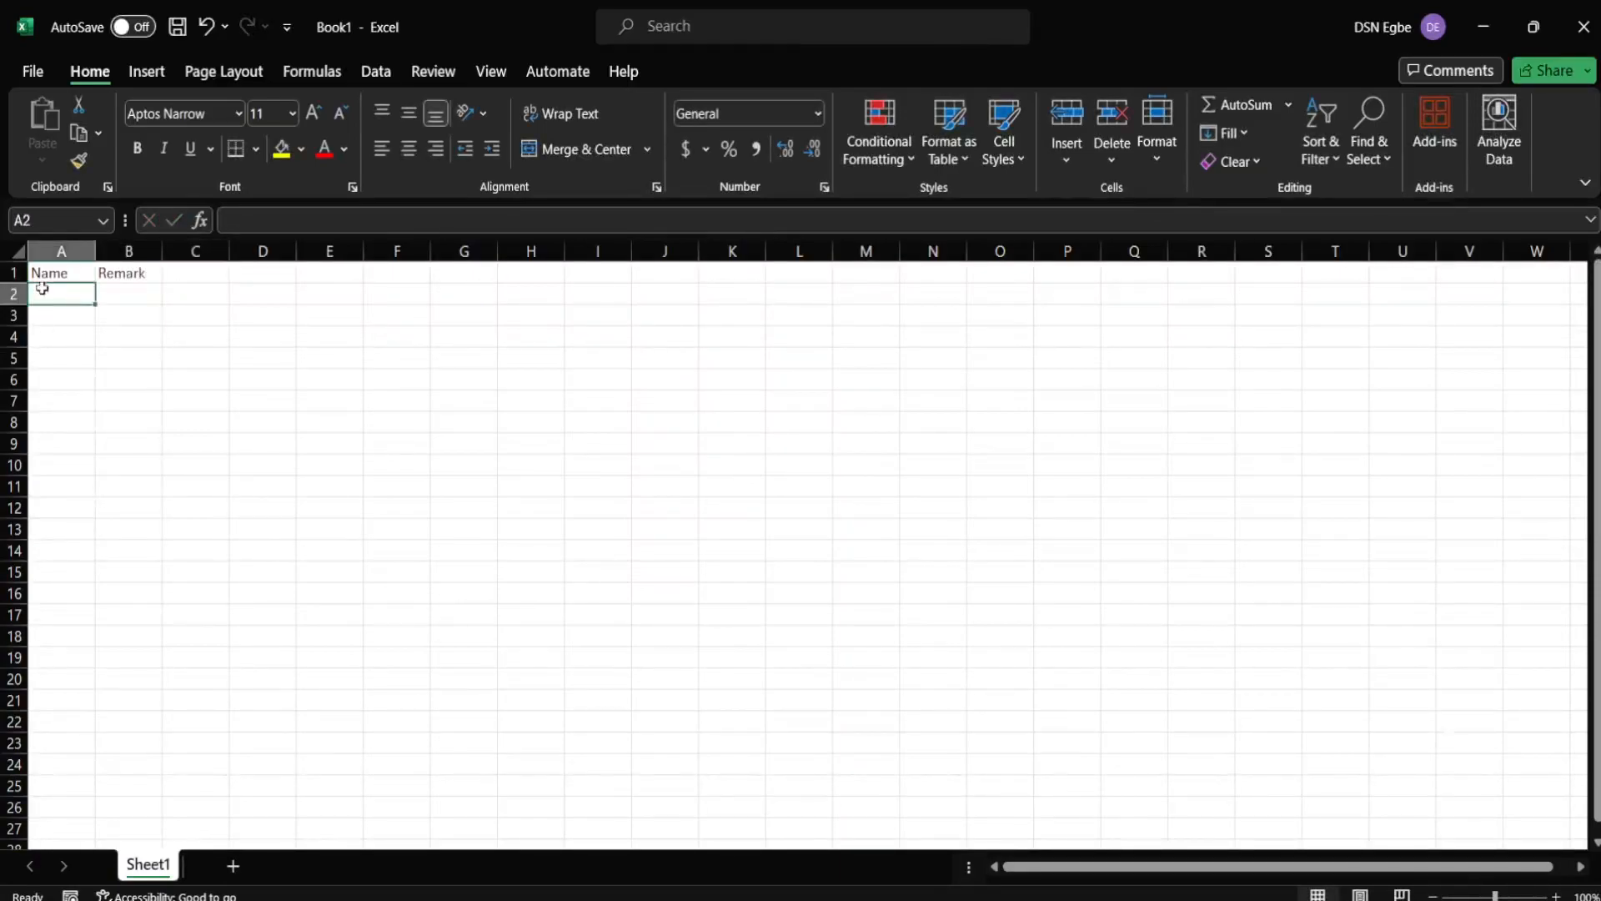
text(John)
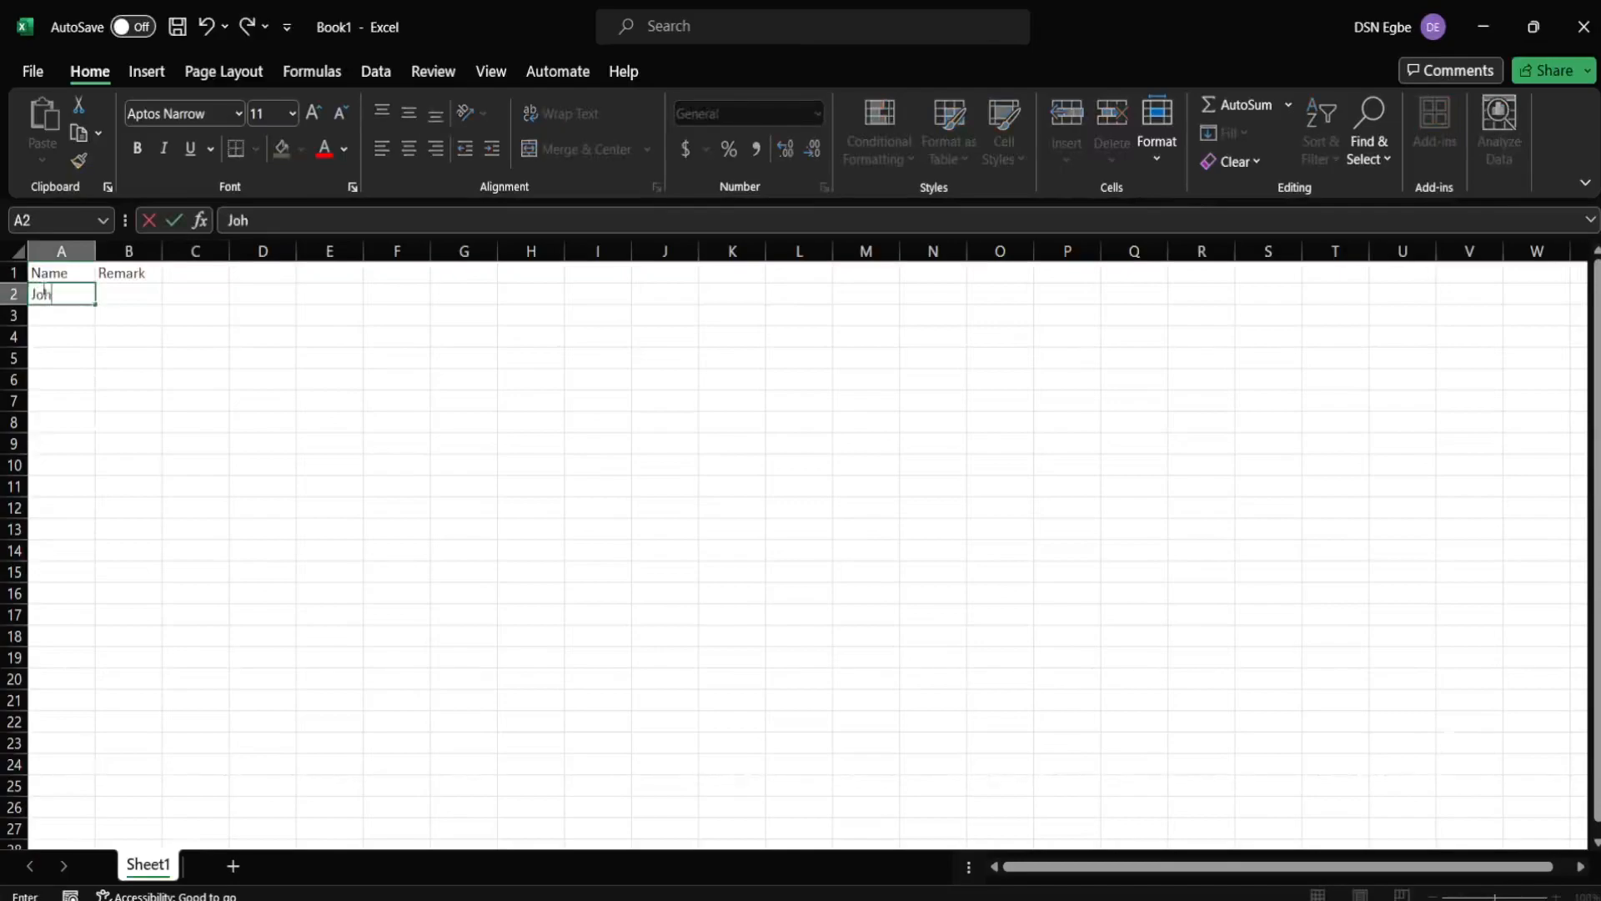
key(Tab)
key(Return)
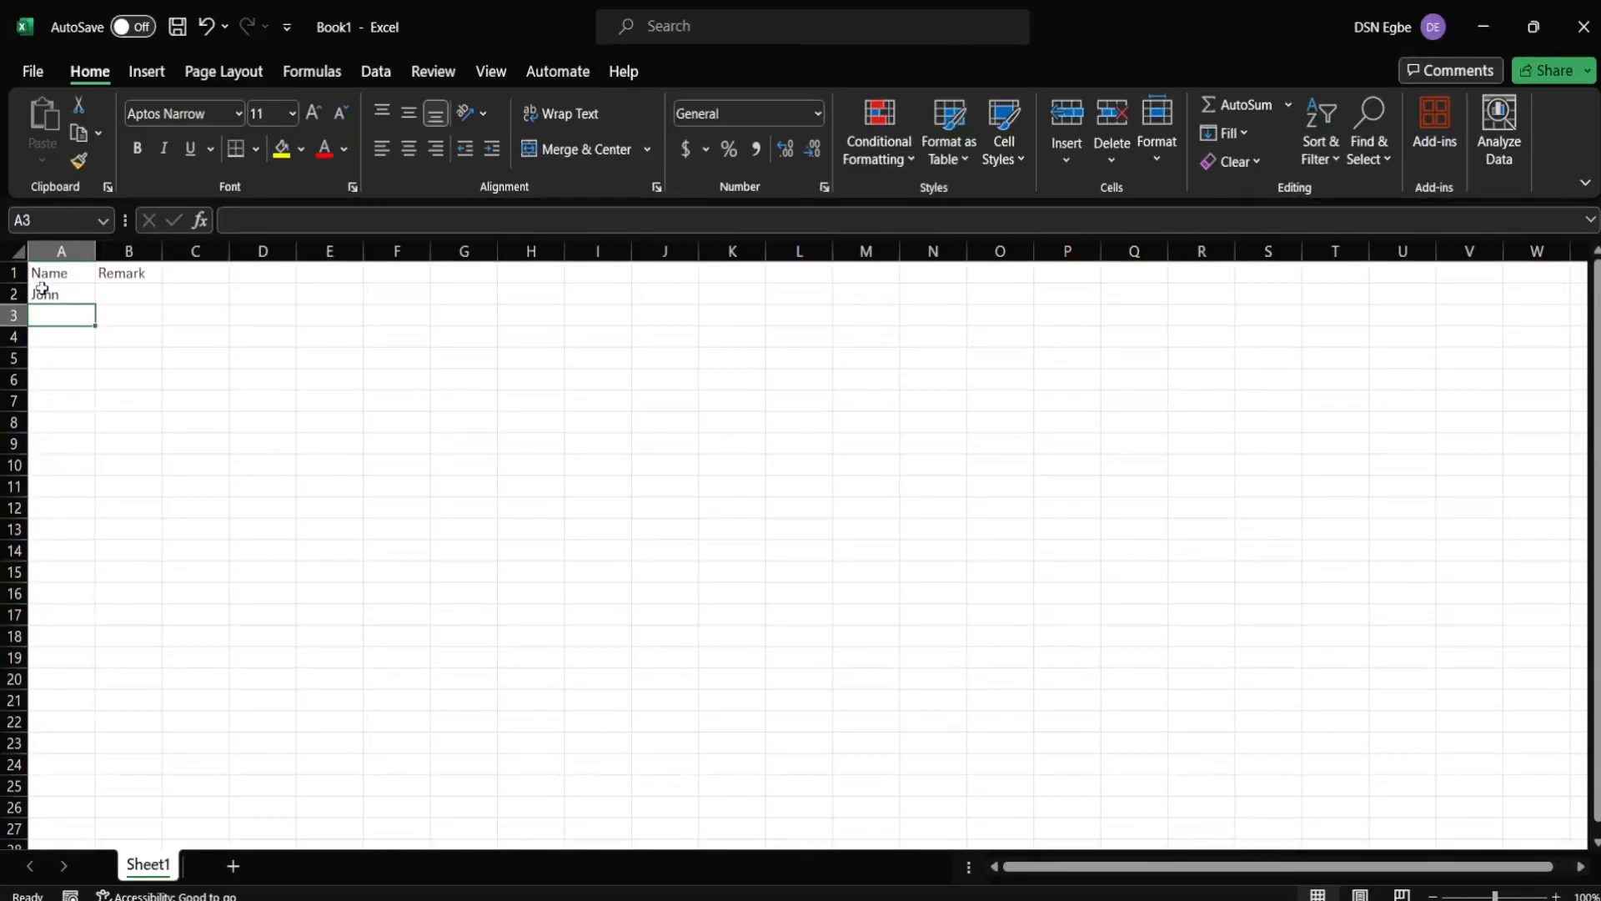
text(Glory)
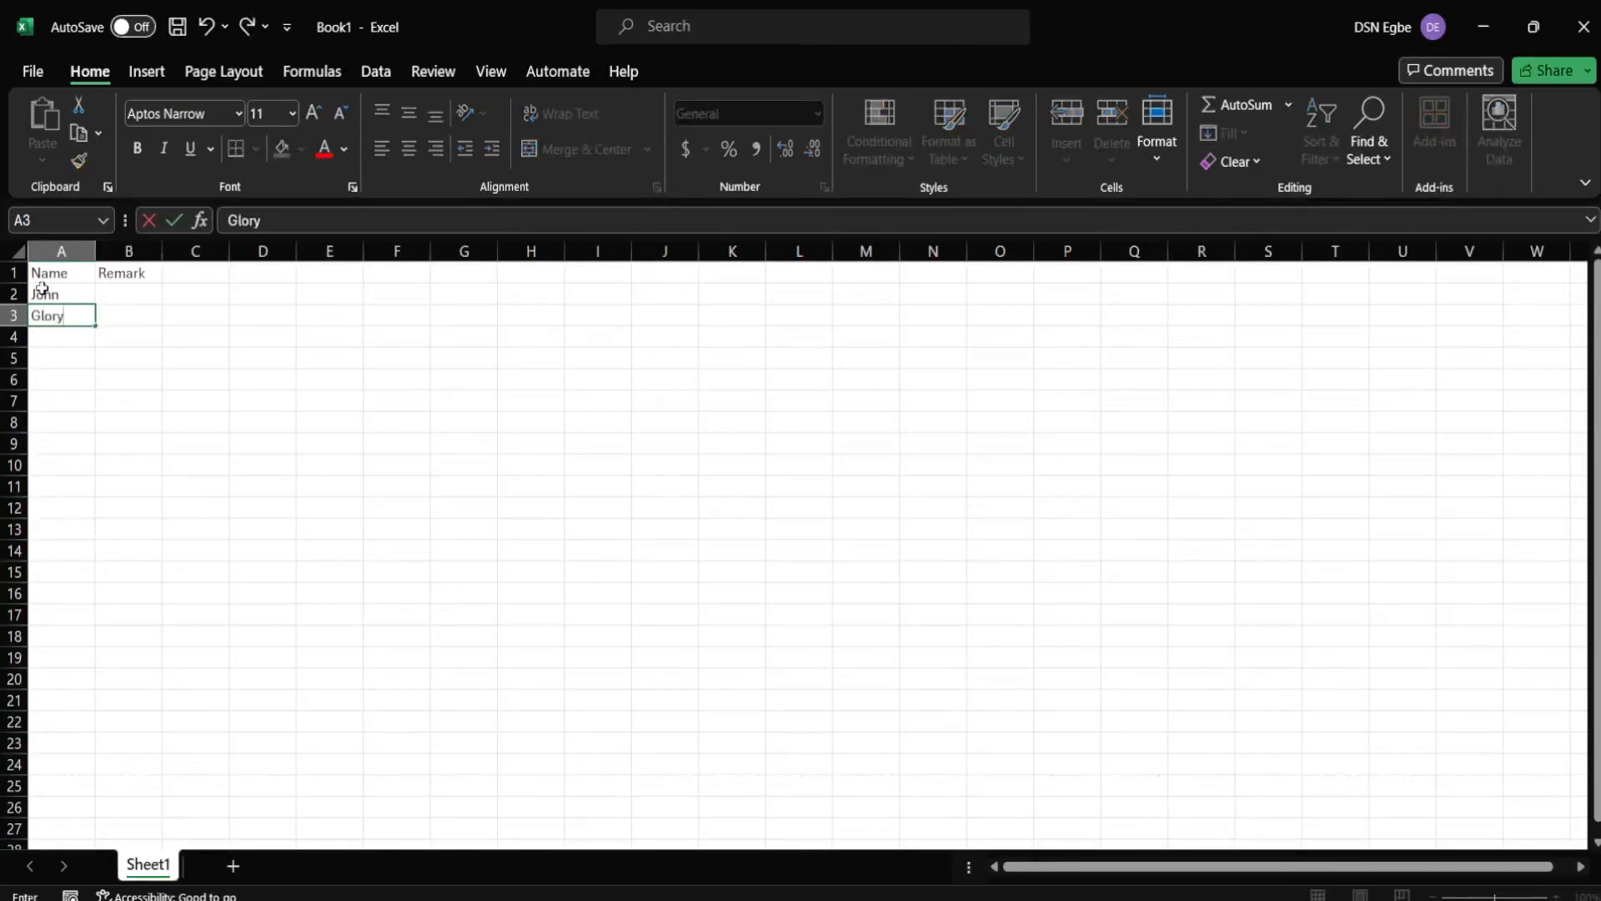
key(Return)
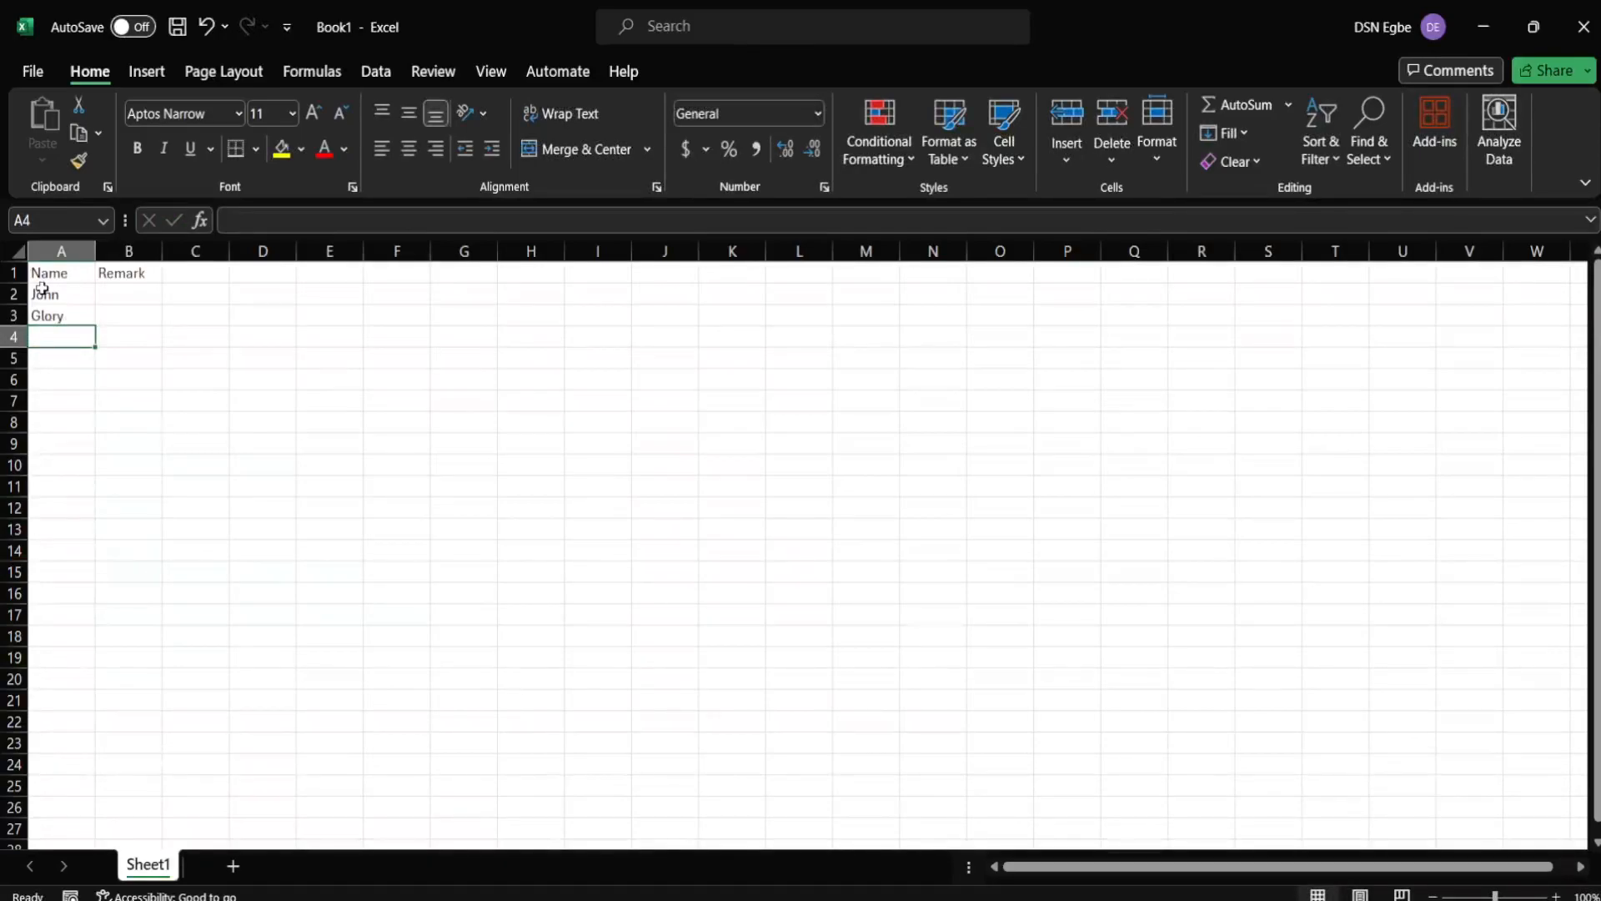
text(James)
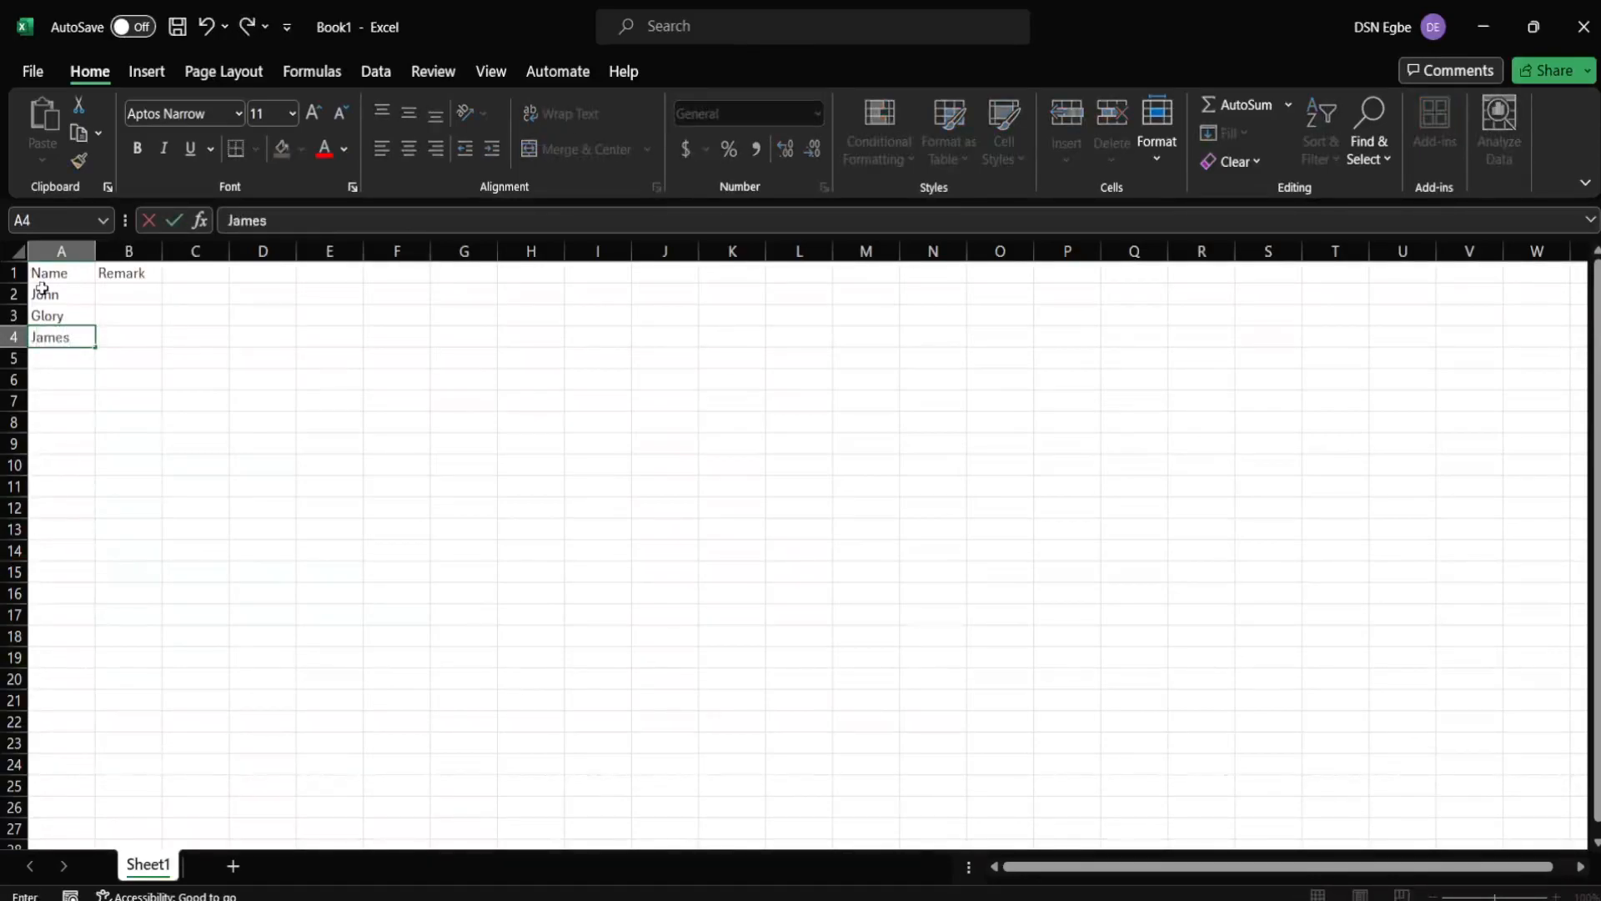
key(Return)
text(GAb)
key(BackSpace)
key(BackSpace)
text(abriel)
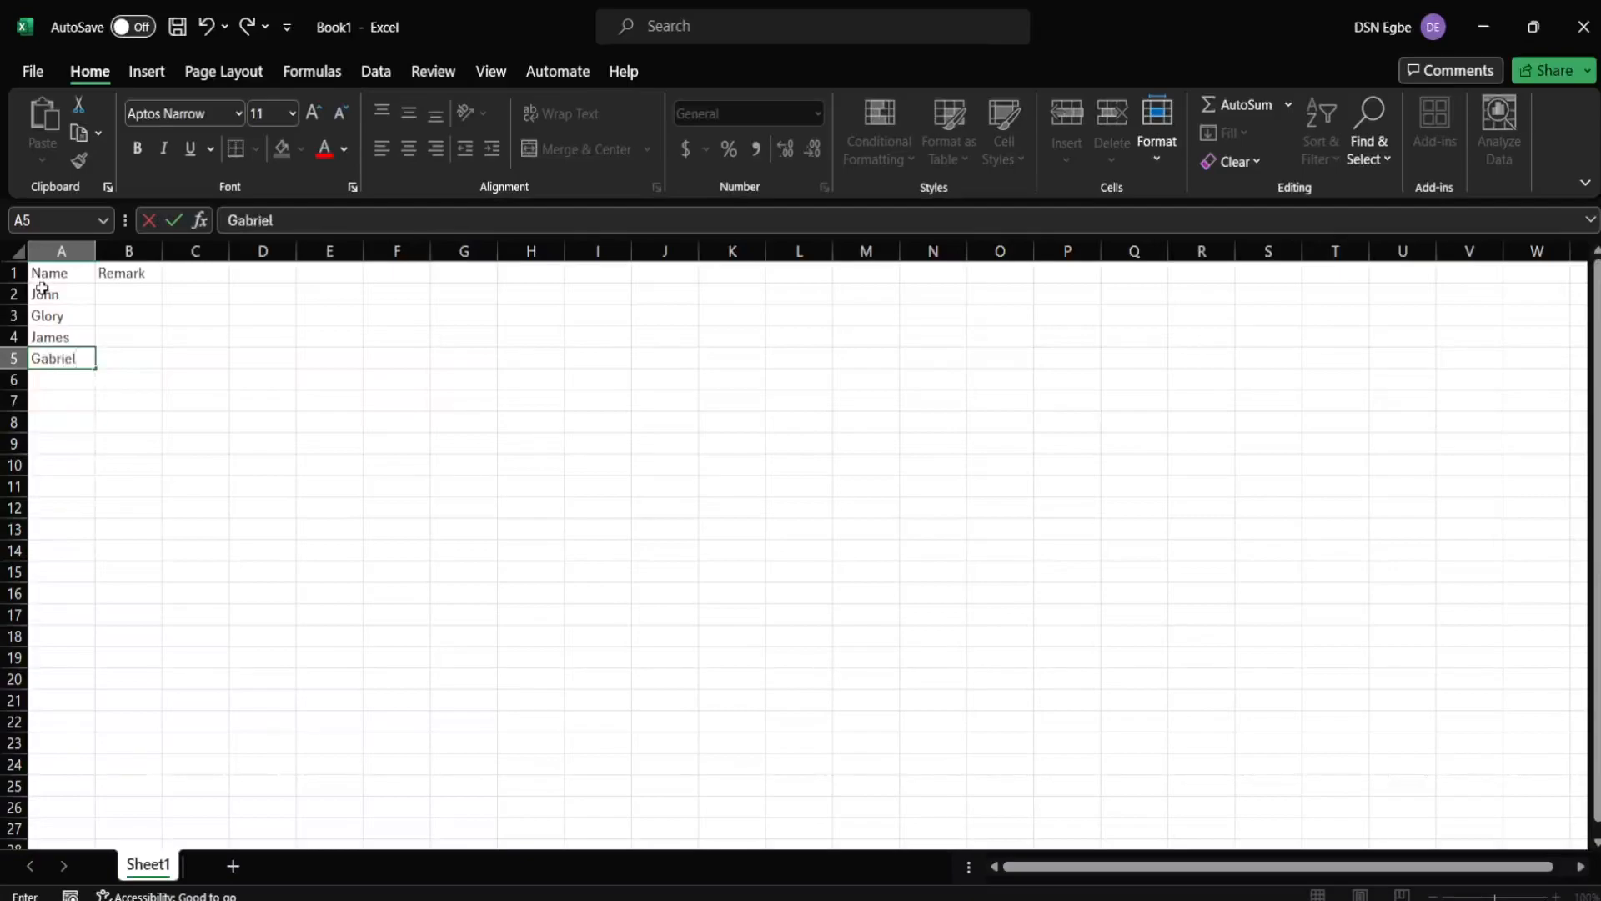
click(118, 300)
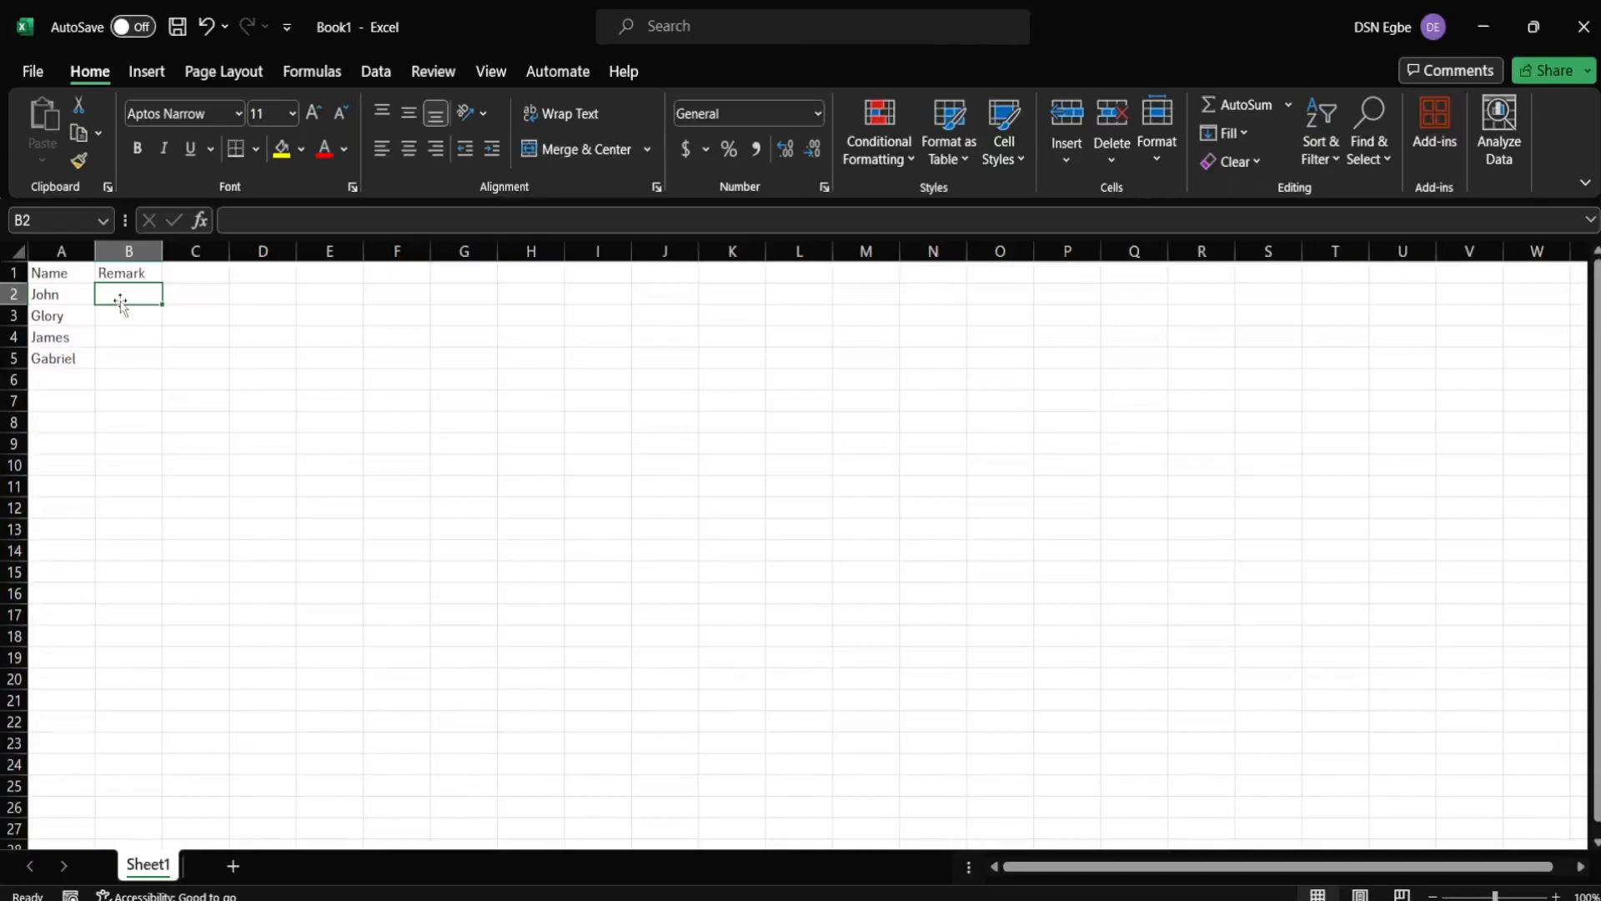
- Replace the B1 header with Math and add English in C1
double_click(138, 273)
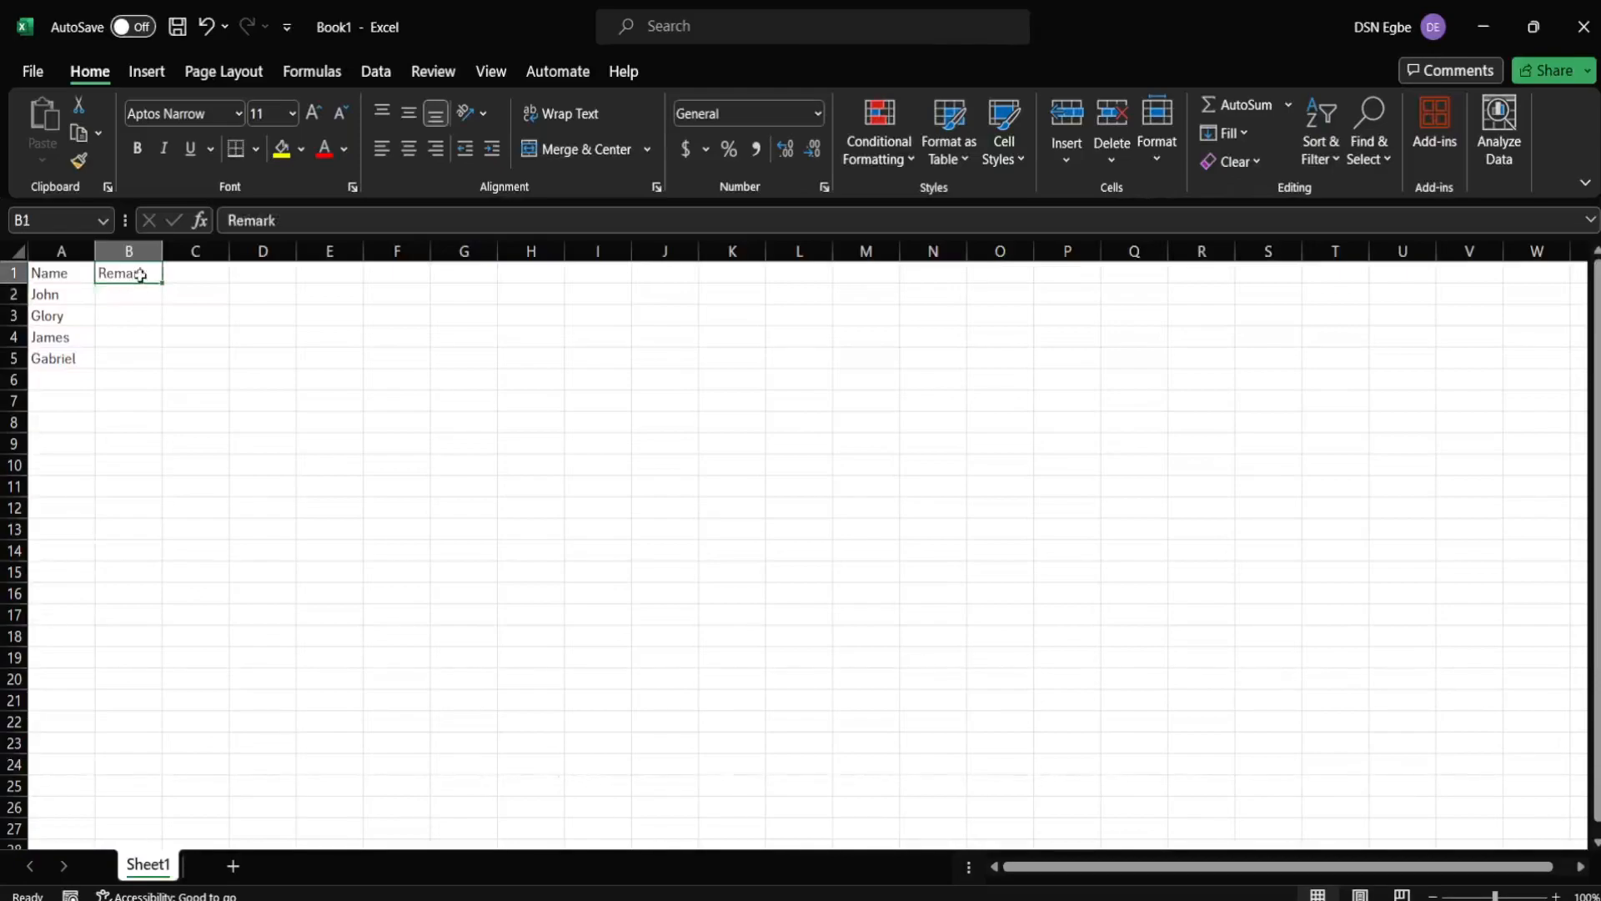
drag(157, 277, 80, 286)
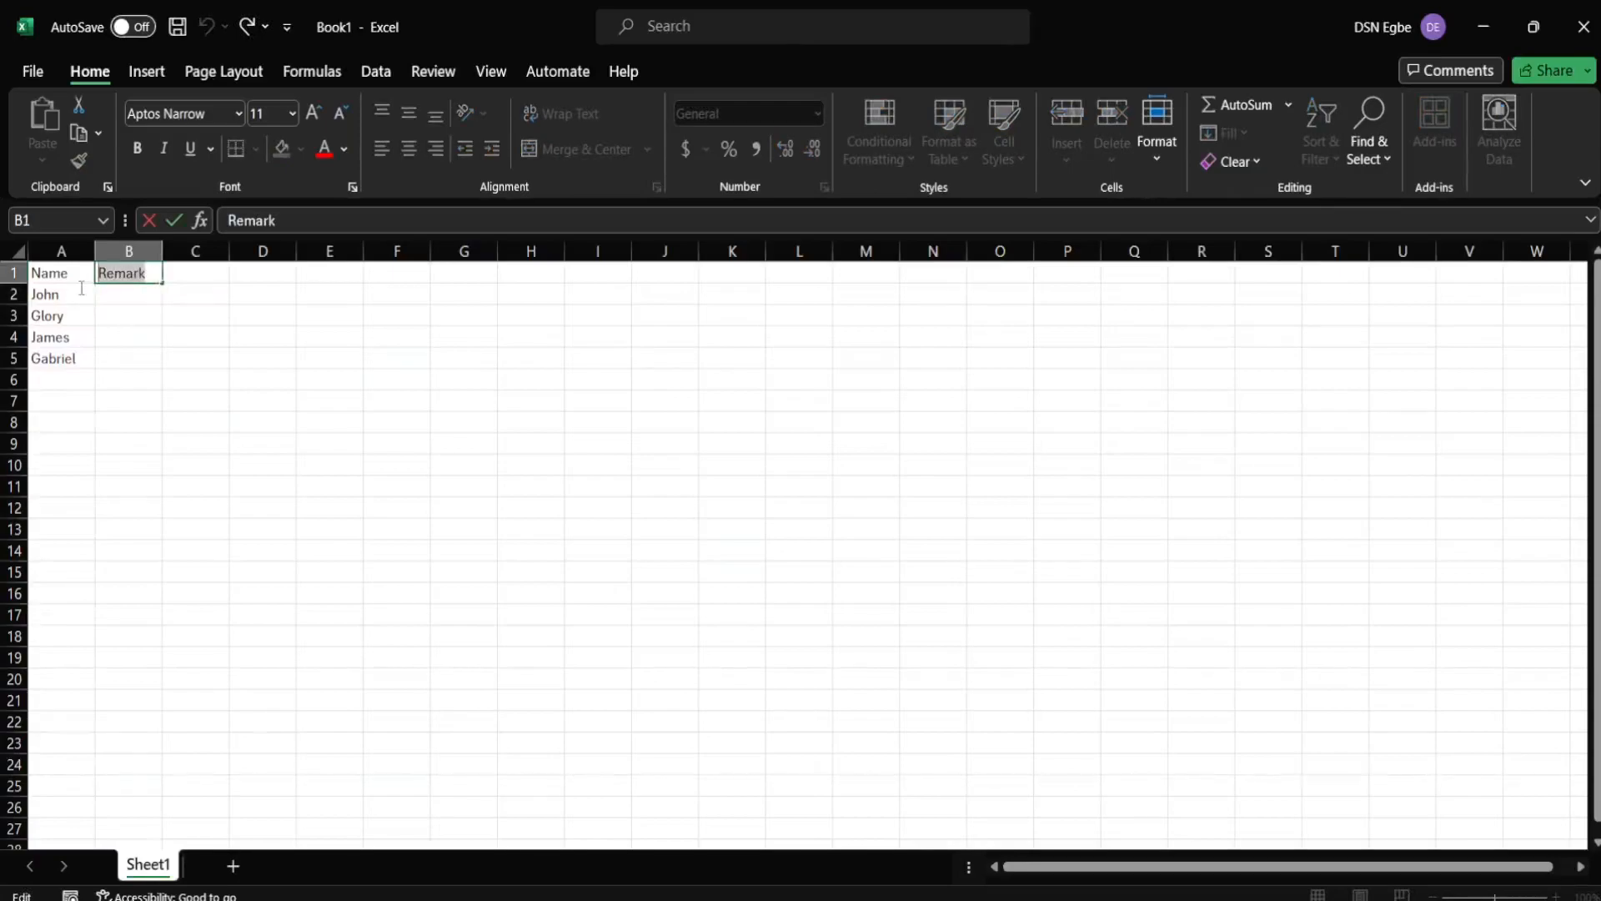
text(Math)
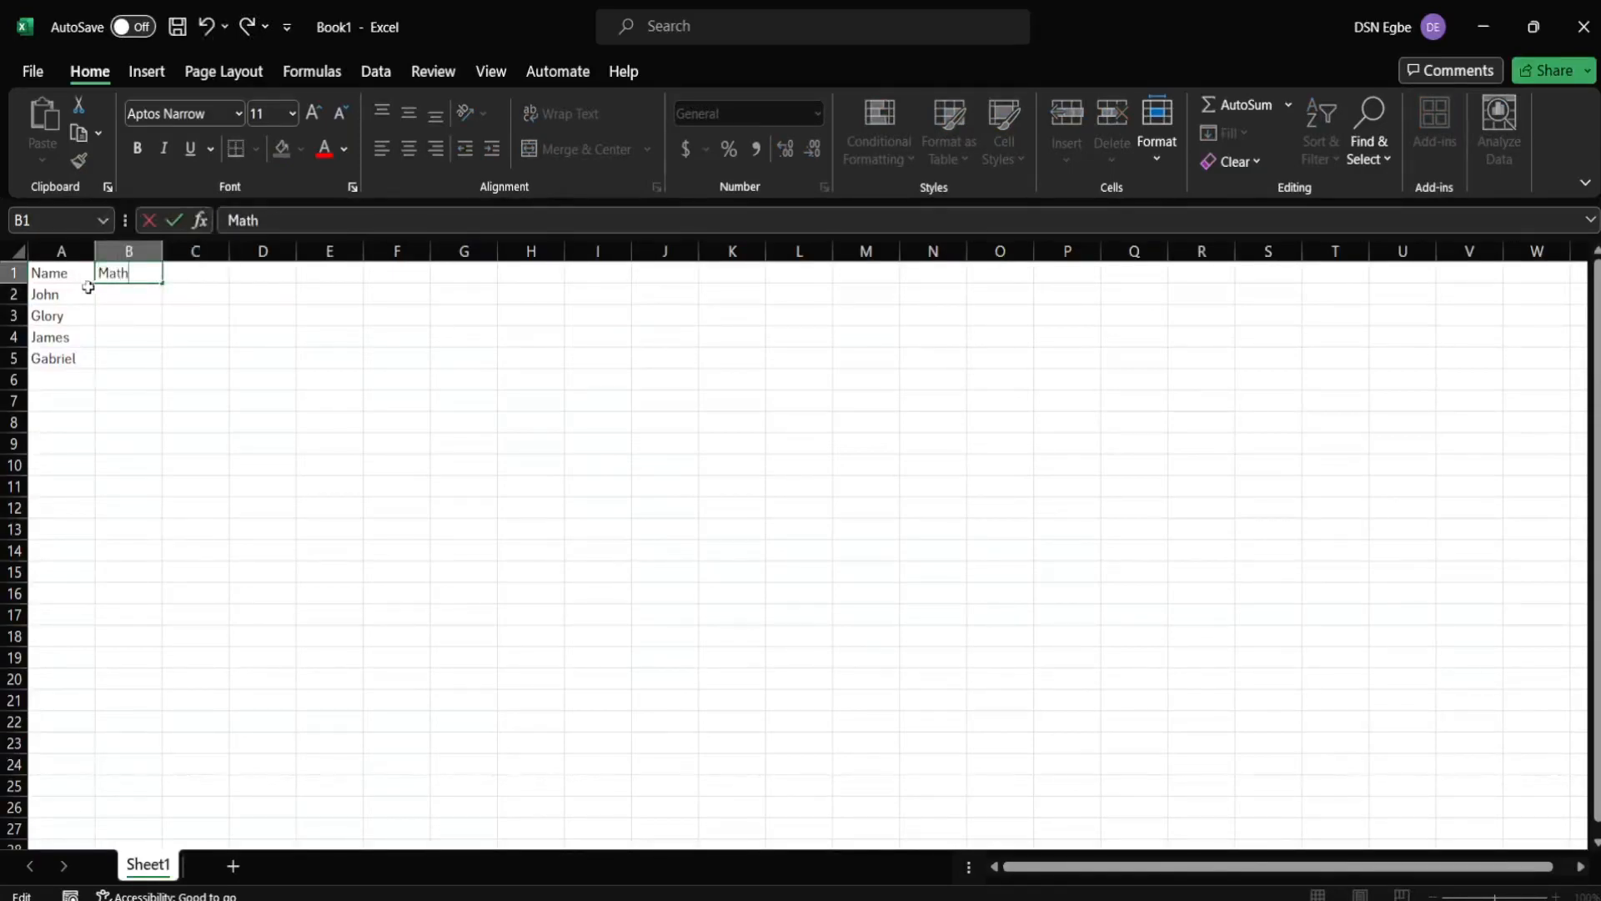
click(197, 272)
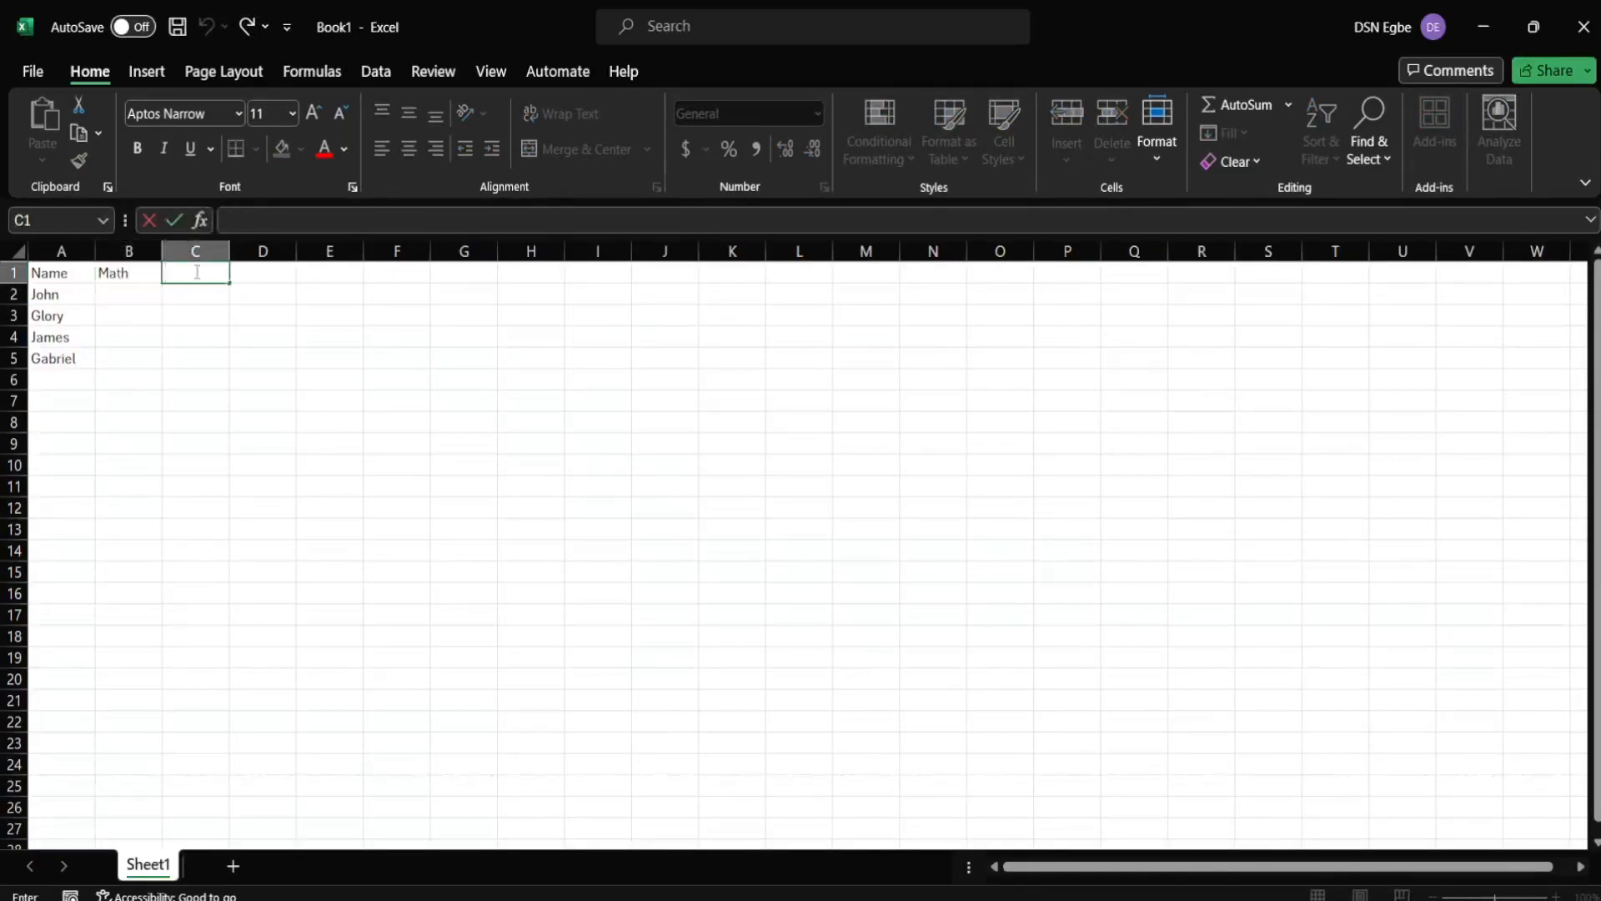
text(English)
click(133, 299)
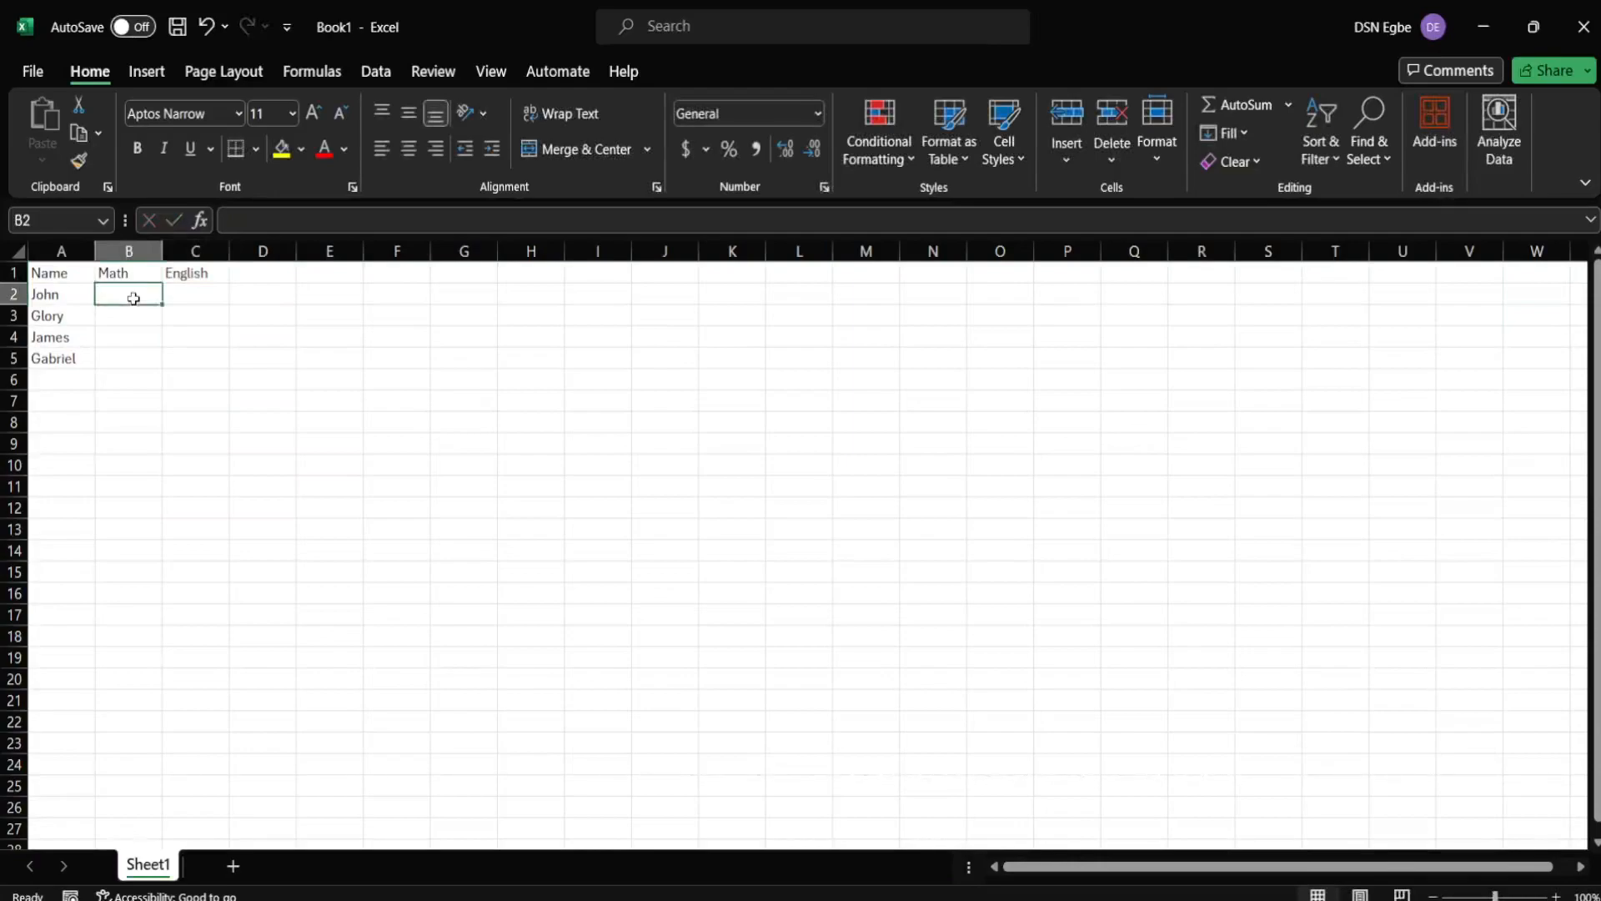
- Fill rows 2 and 3 with Math TRUE and English FALSE
text(T)
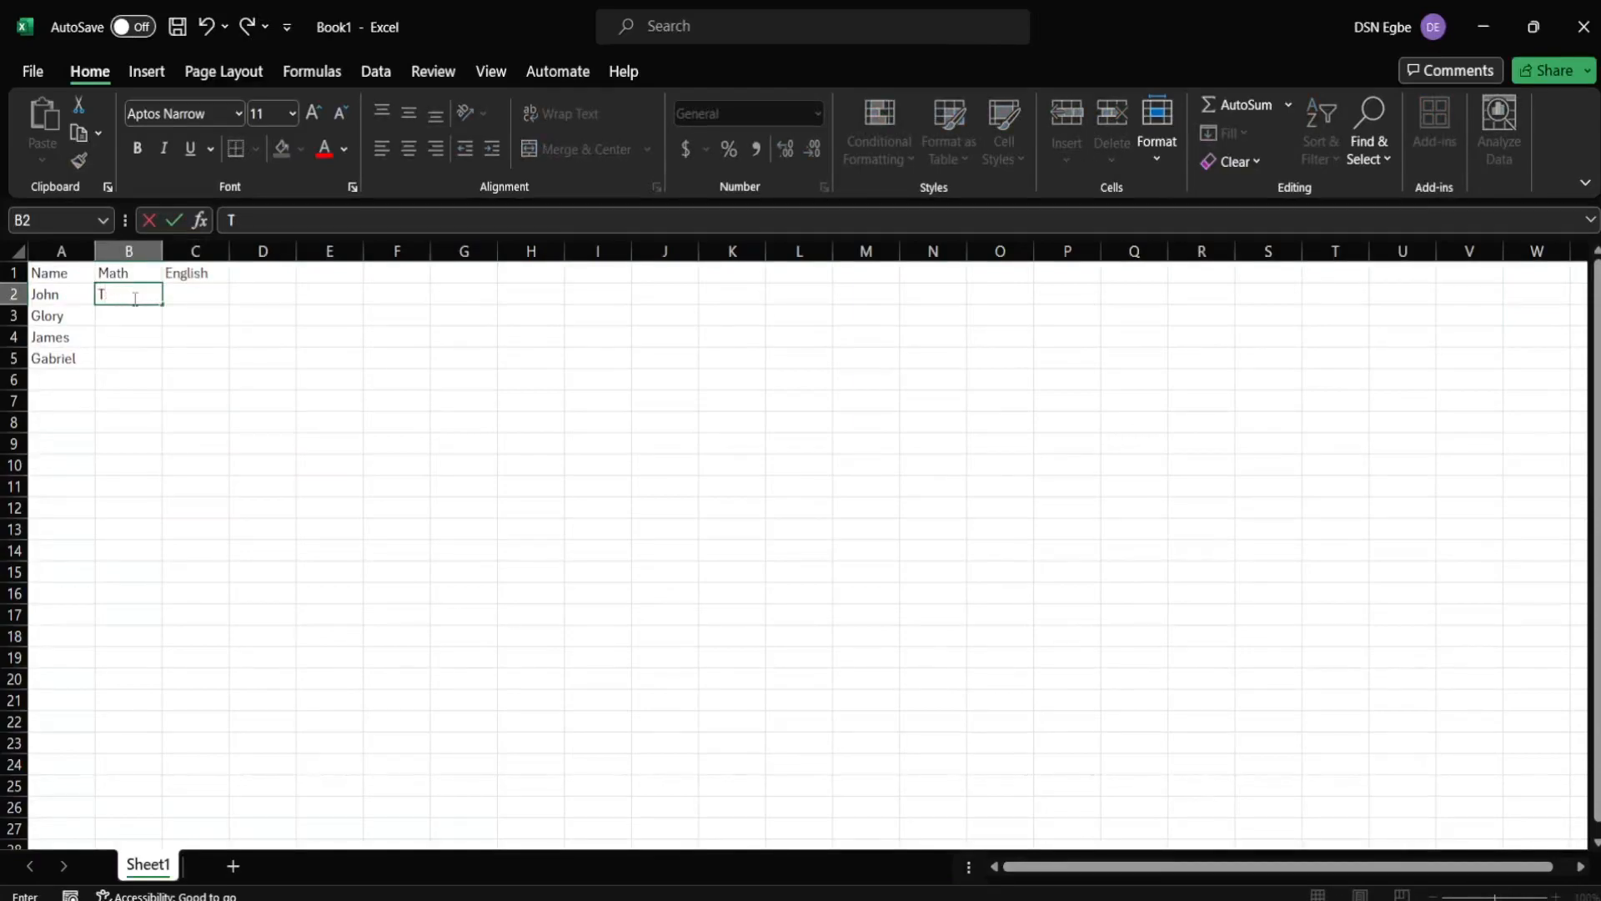
key(BackSpace)
key(Caps_Lock)
text(TRUE)
key(Tab)
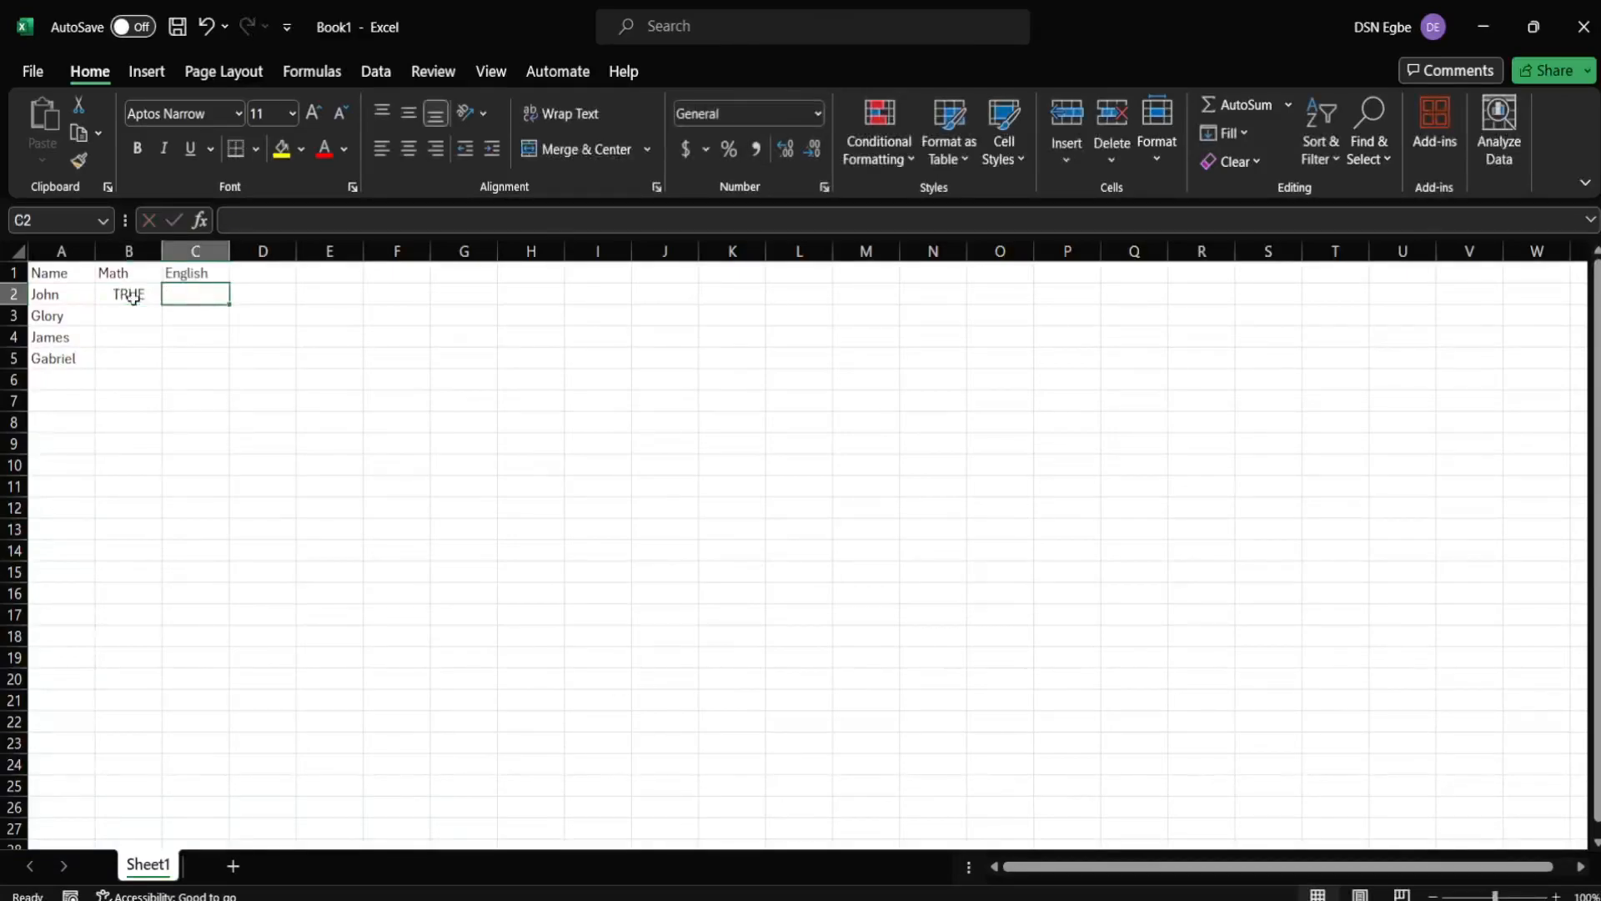
text(FALSE)
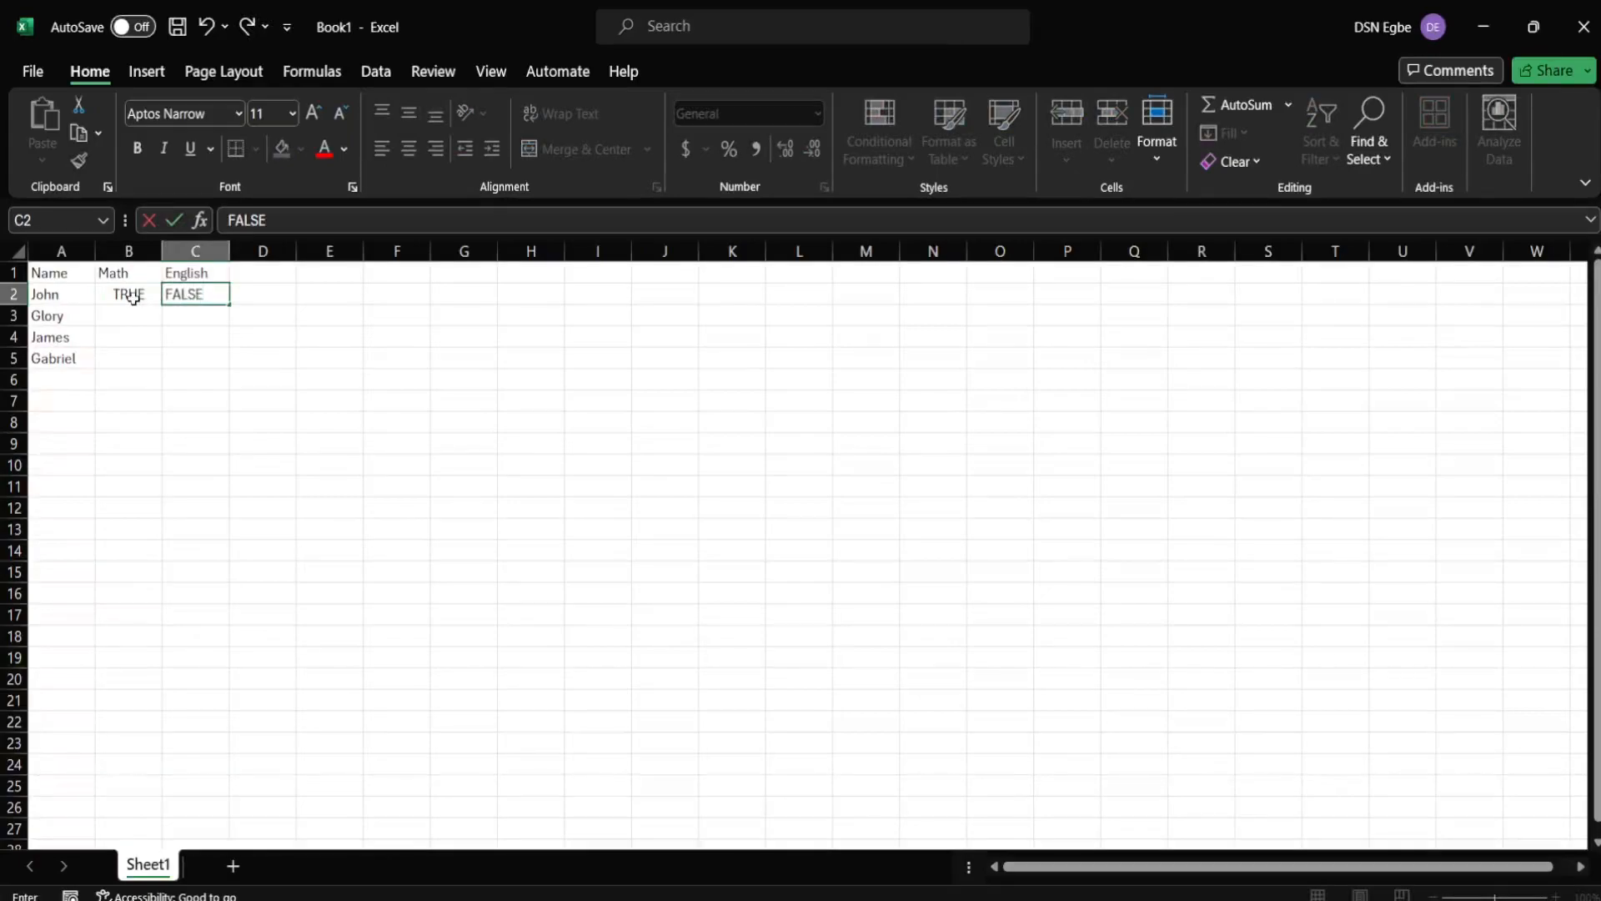
key(Return)
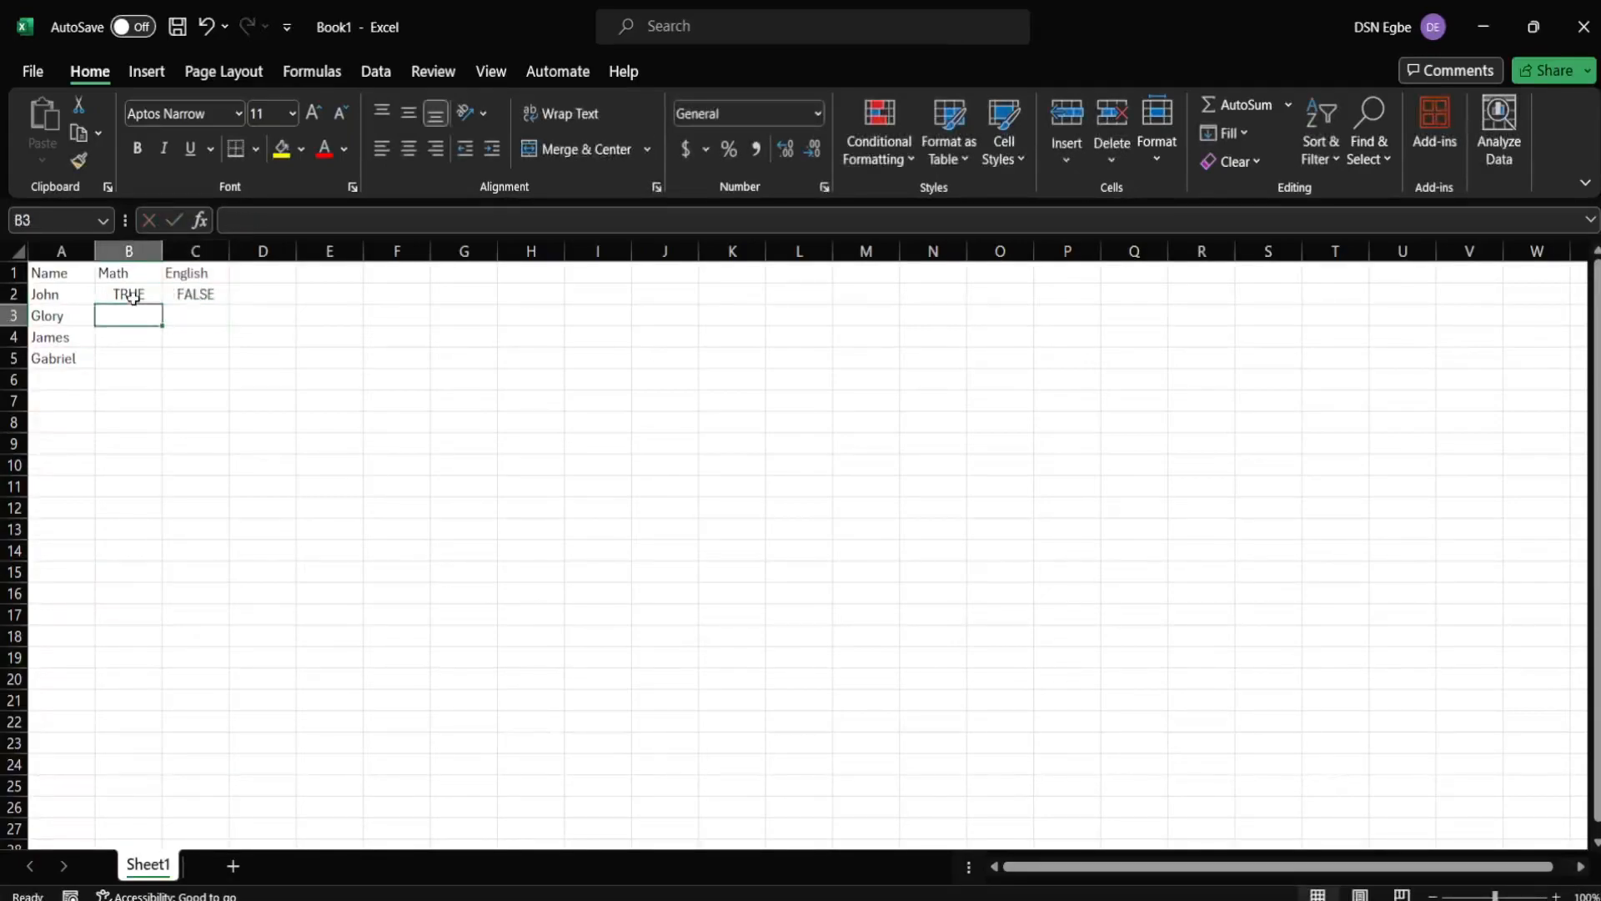
text(TRUE)
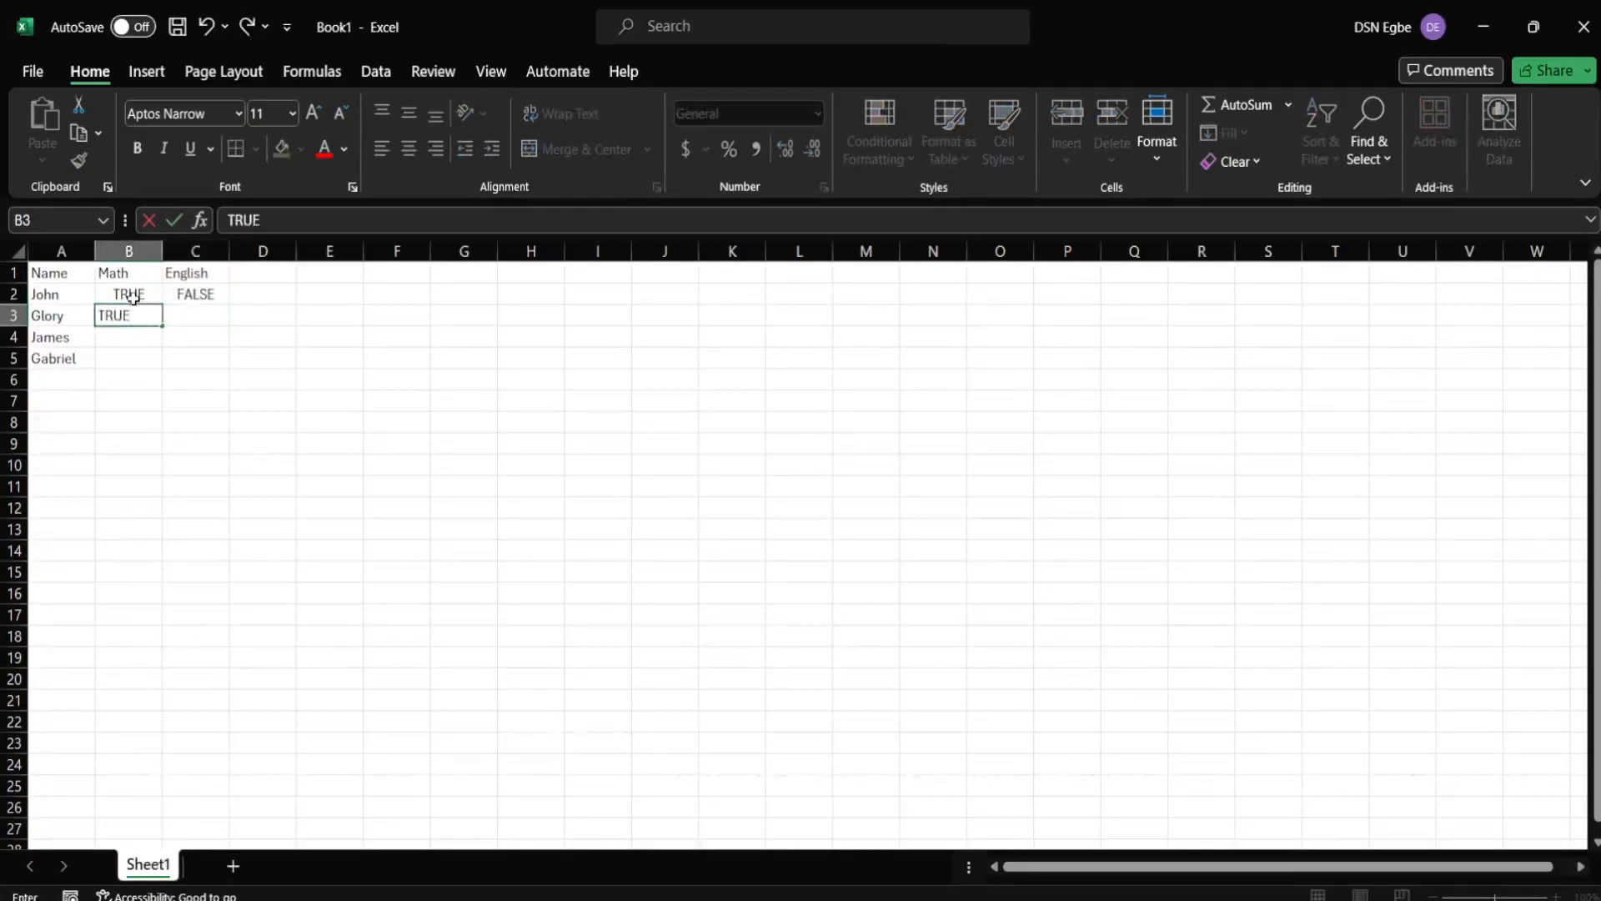
key(Tab)
text(FA)
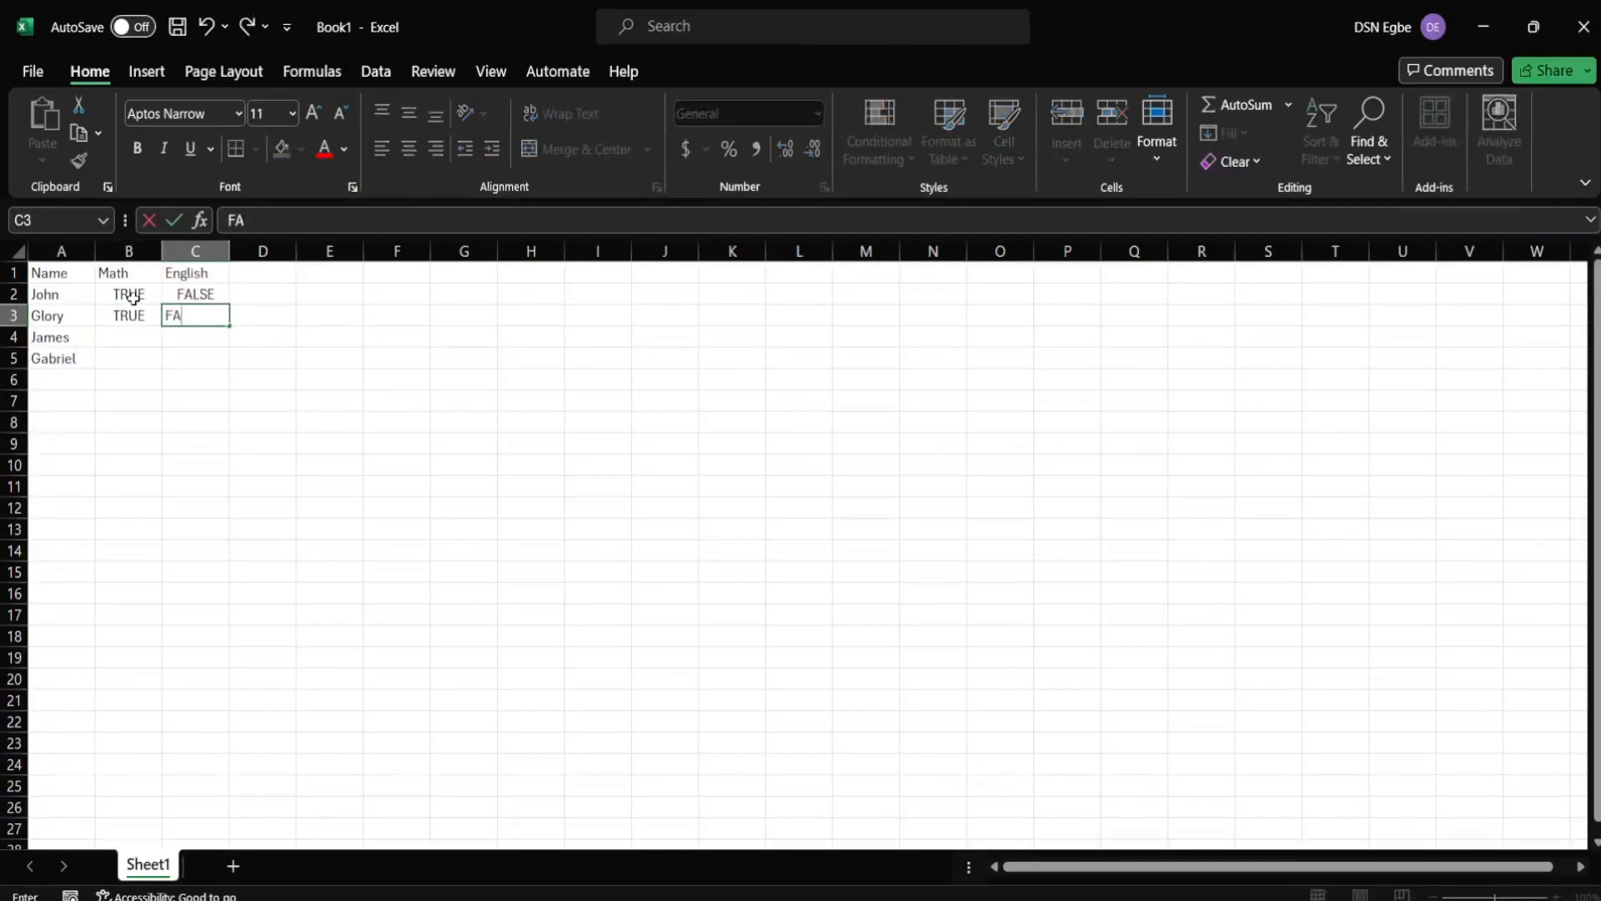
text(LSE)
key(Return)
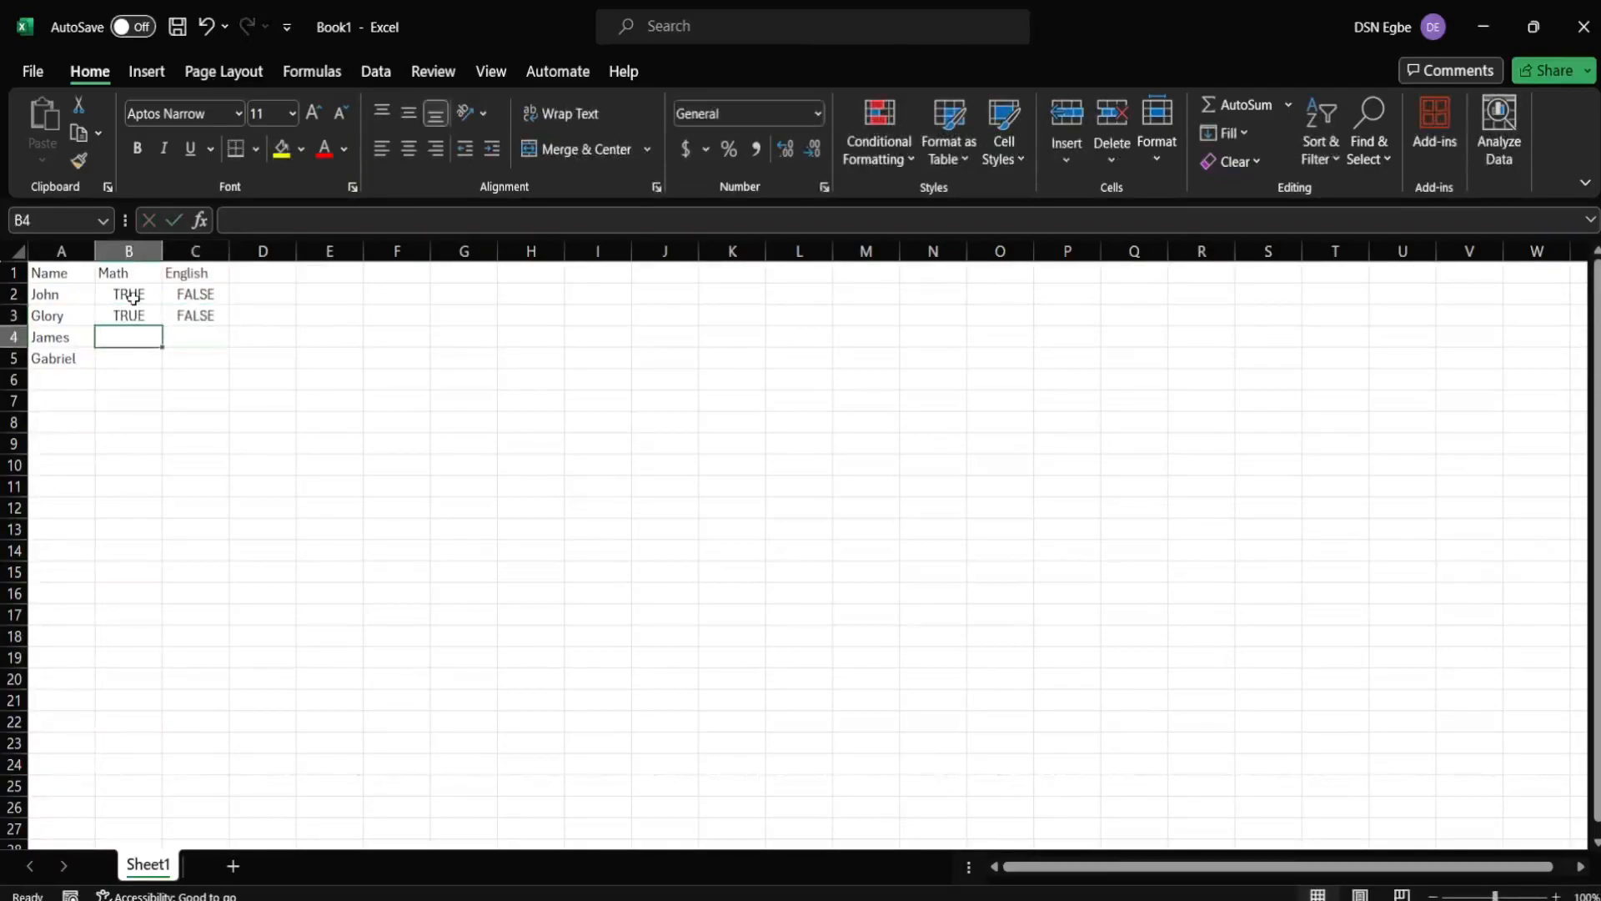
- Fill row 4 with TRUE, TRUE and row 5 with FALSE, TRUE
text(TRUE)
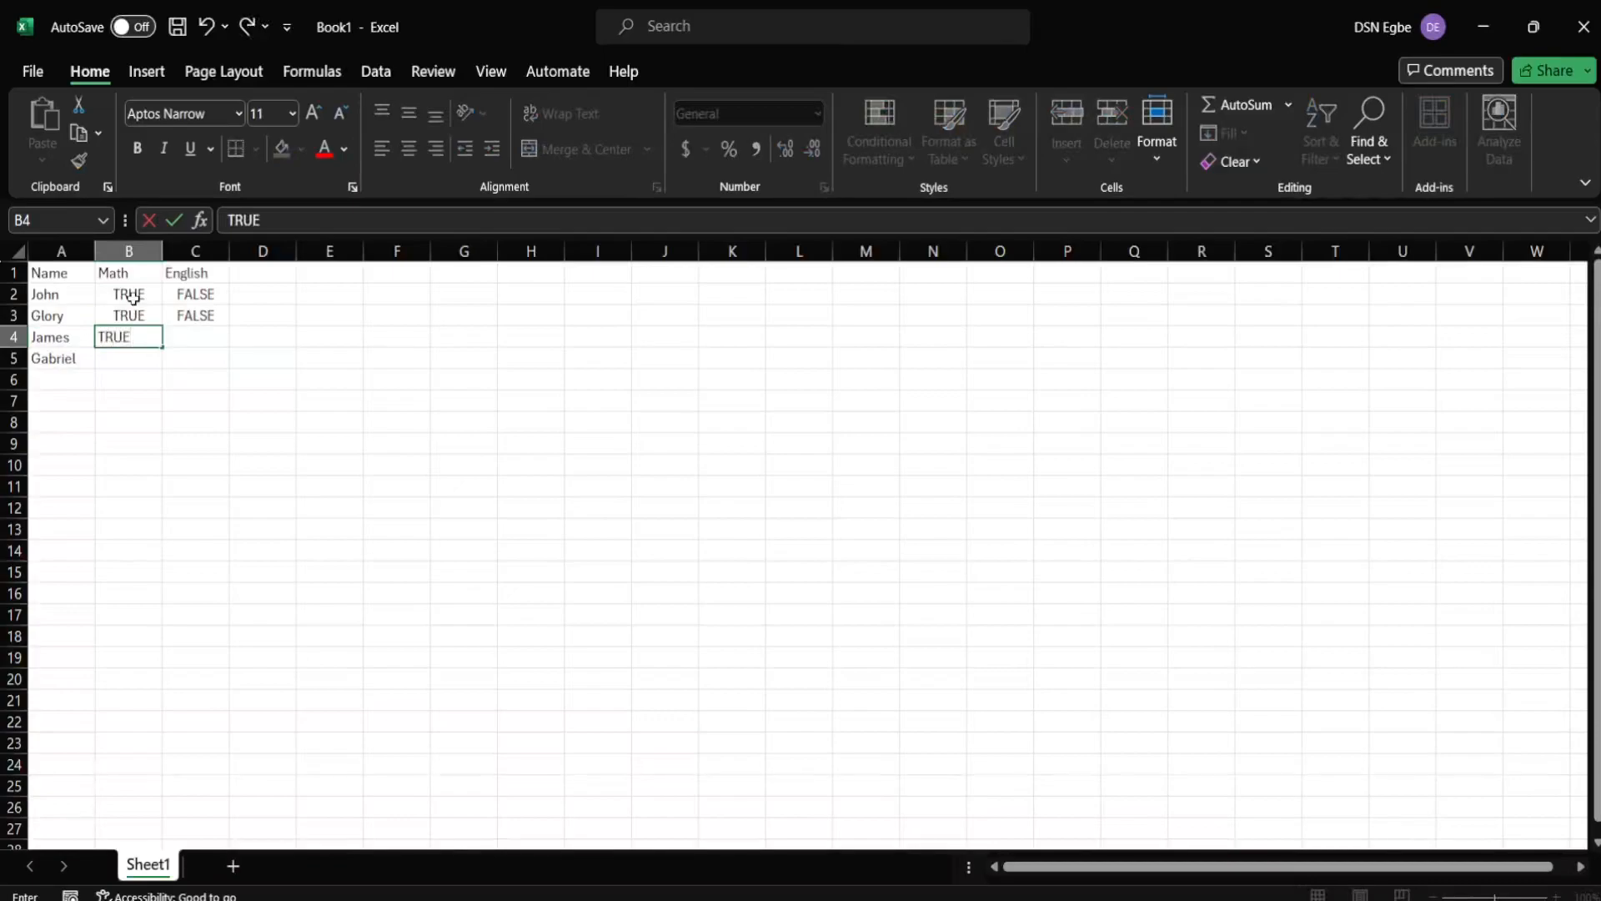
key(Tab)
text(TRUE)
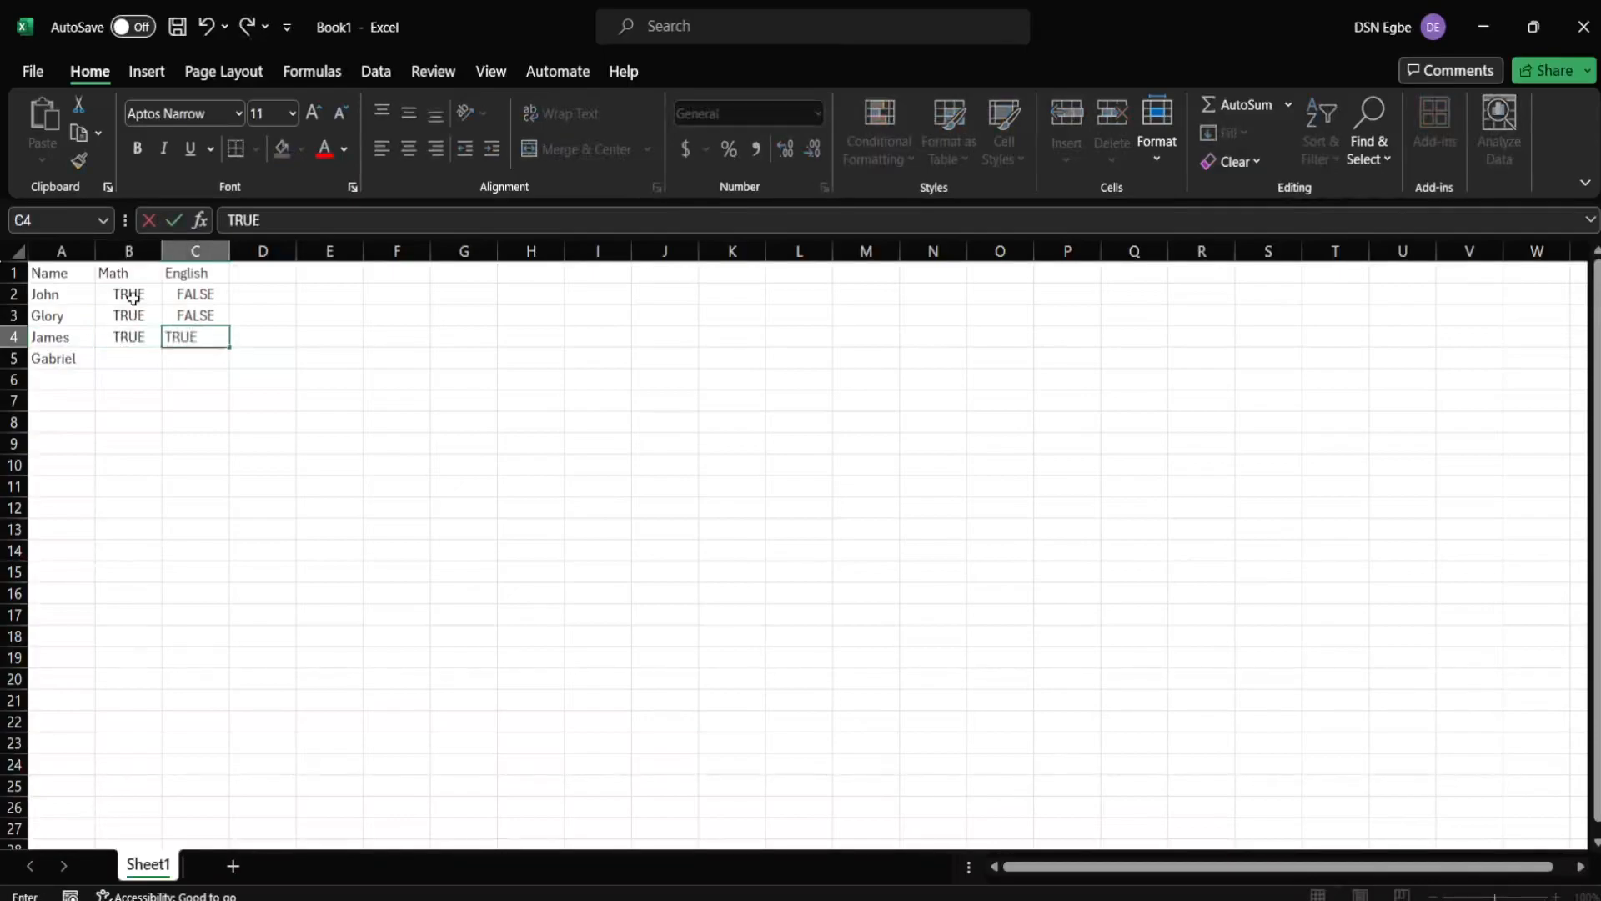
key(Return)
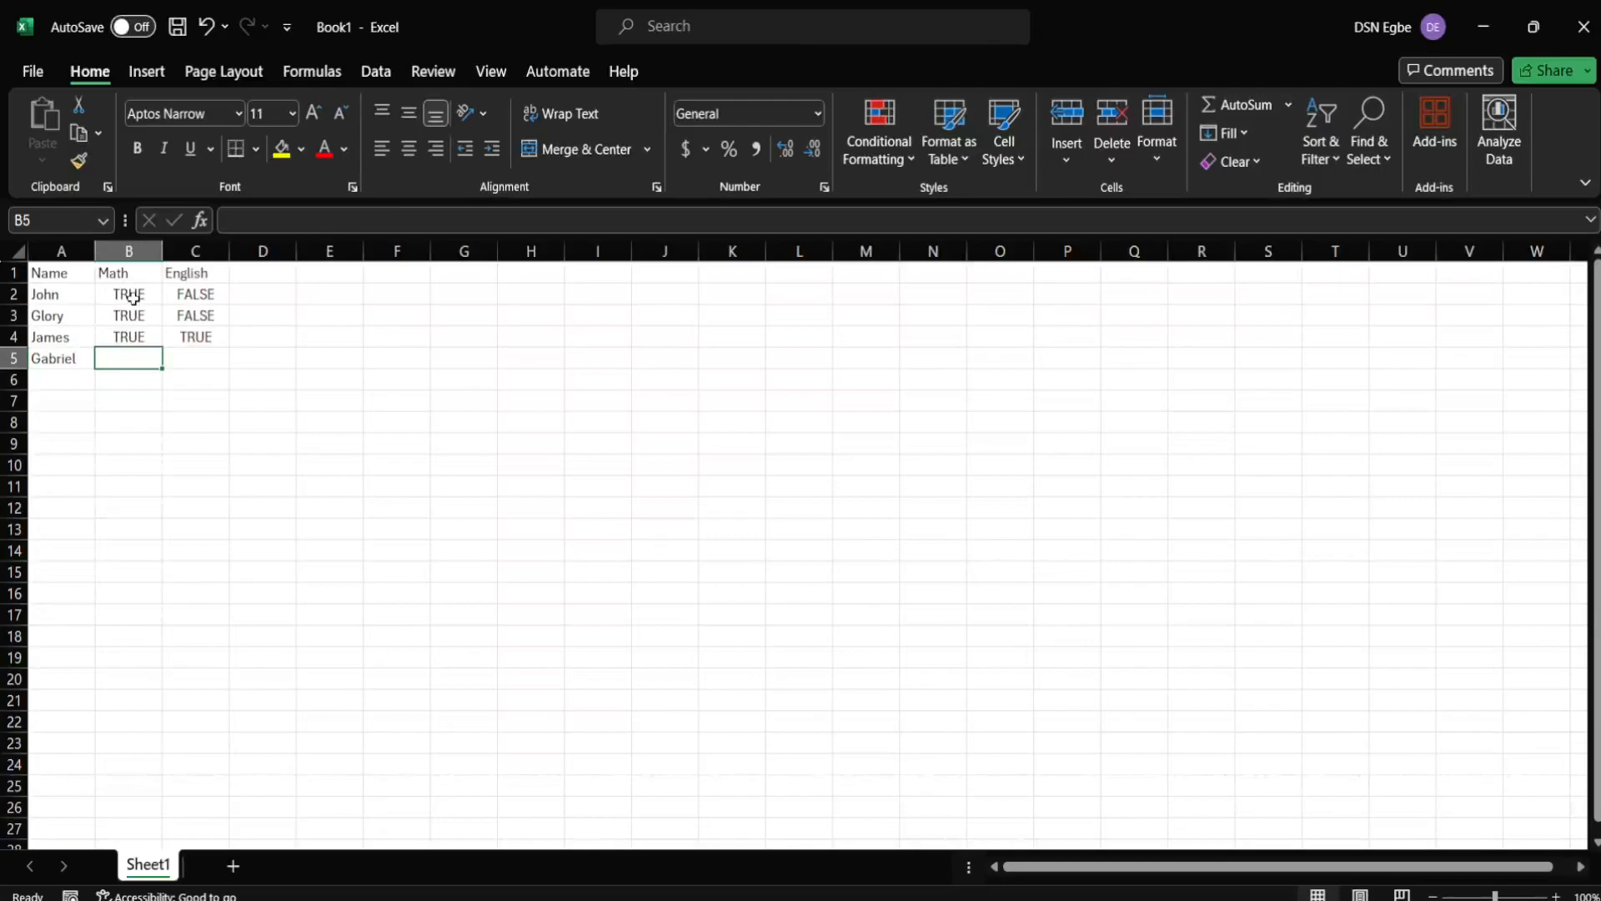
text(FALSE)
key(Tab)
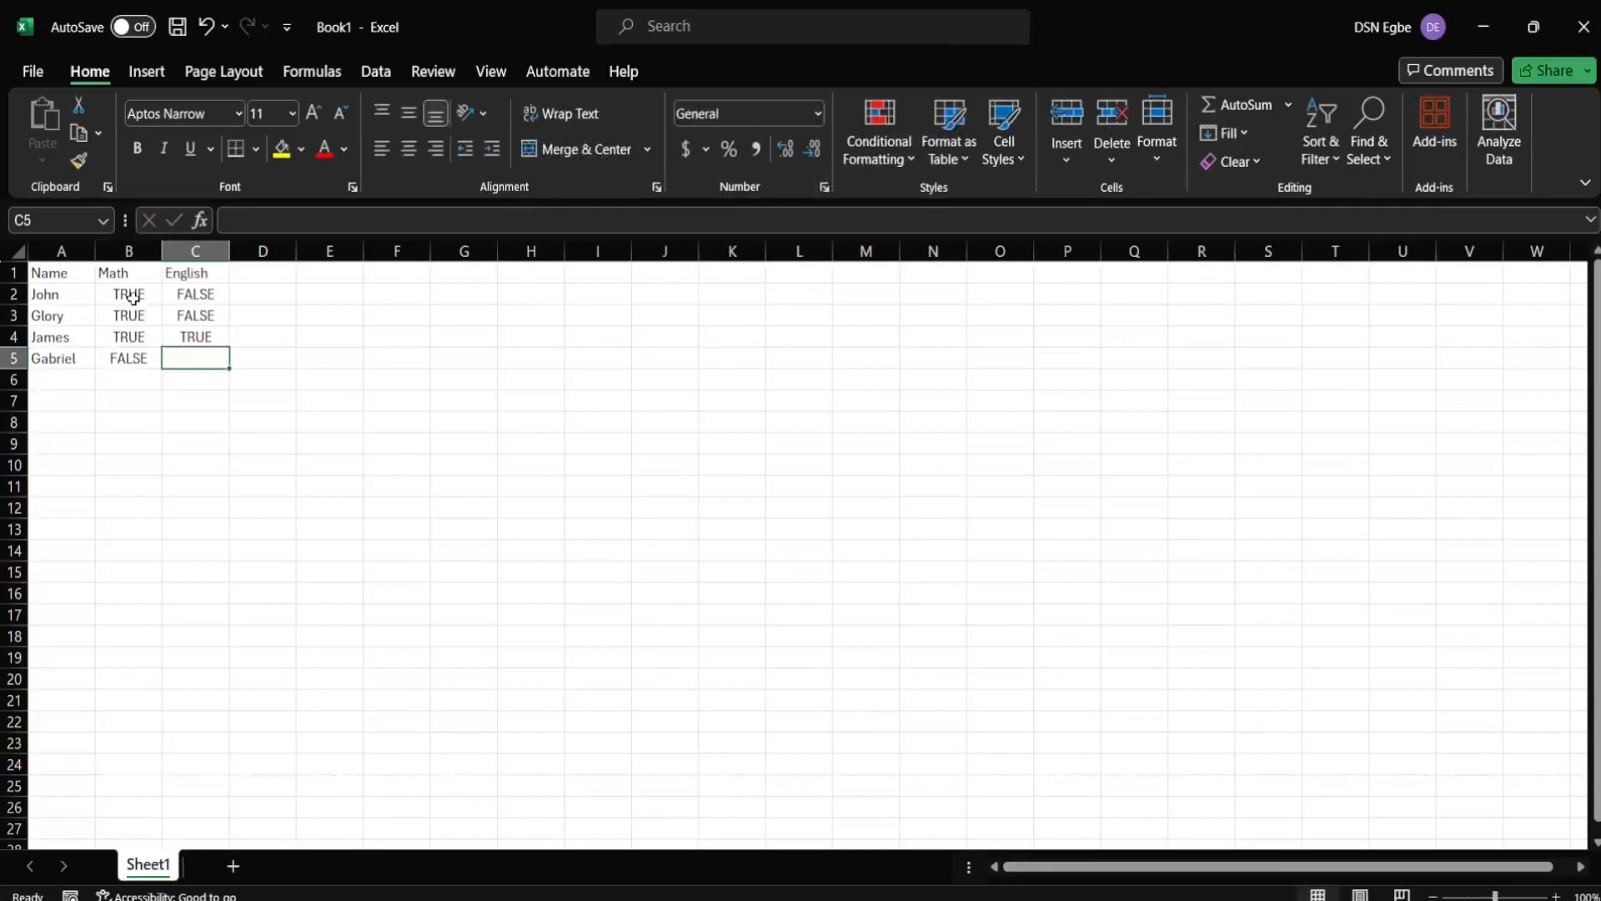
text(TRUE)
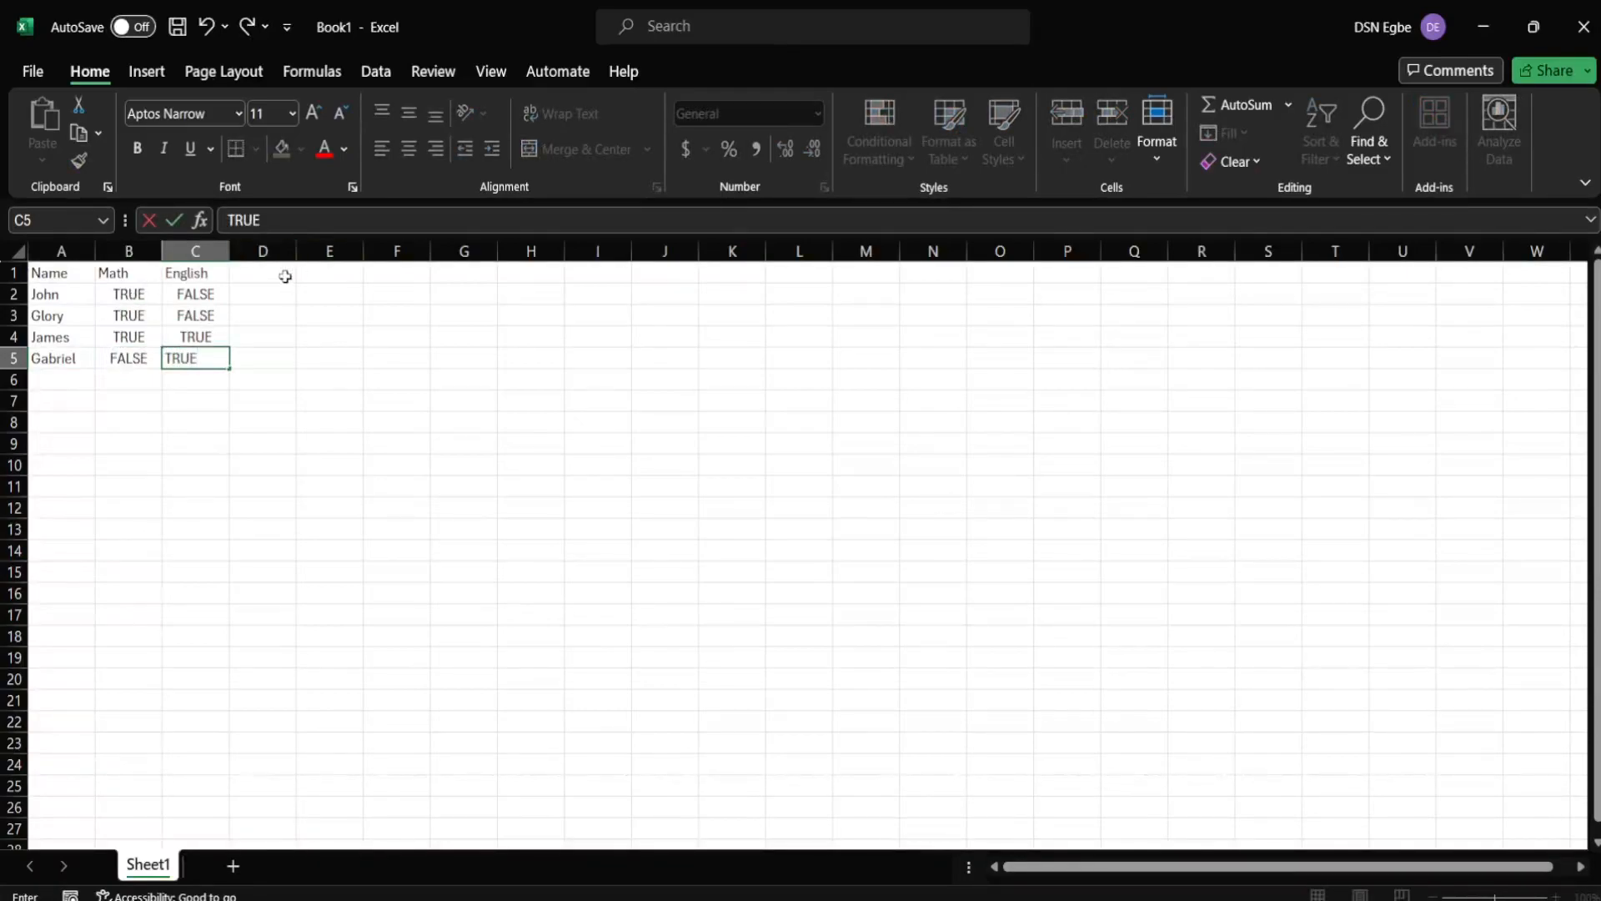
click(283, 275)
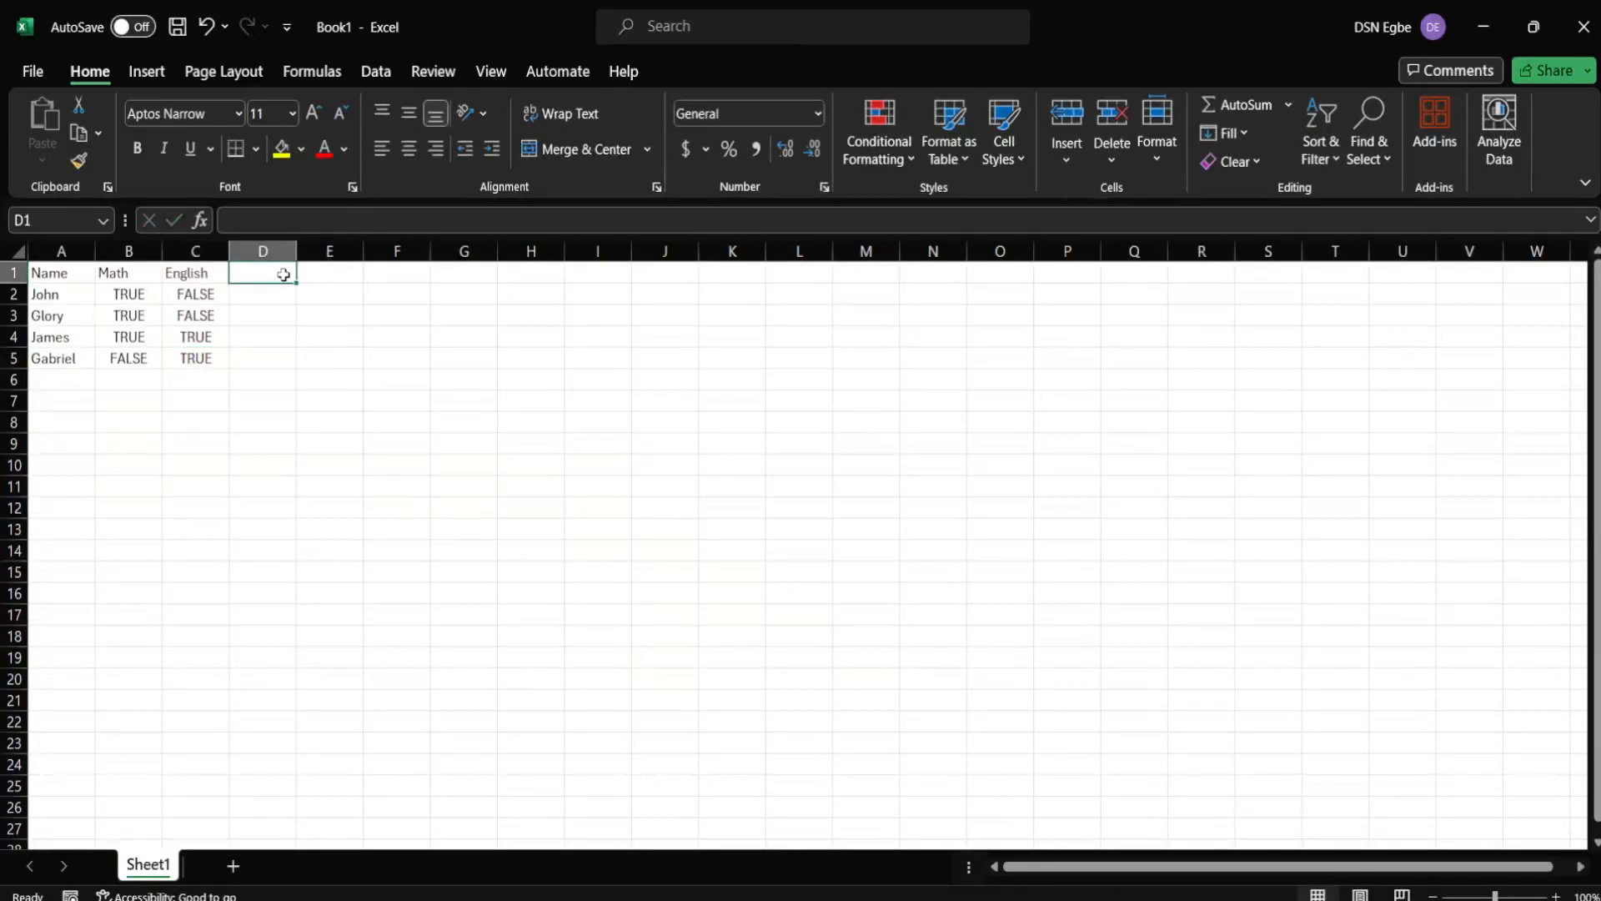
- Add the heading Remarks in D1 in normal case
text(rE)
key(BackSpace)
key(BackSpace)
key(Caps_Lock)
text(Remarks)
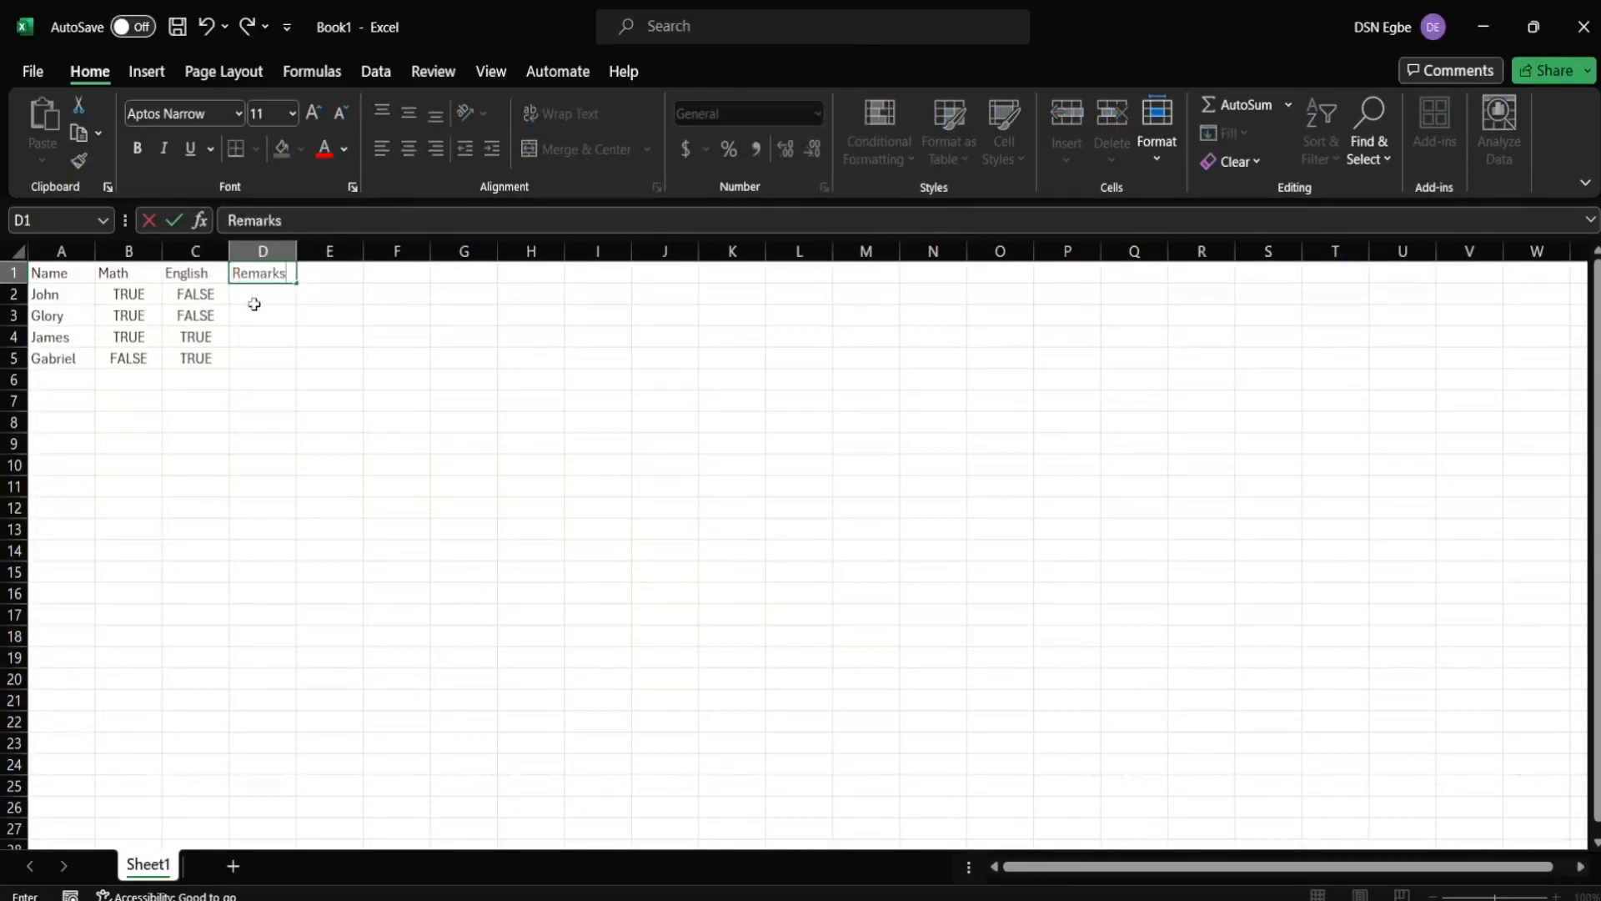
click(260, 301)
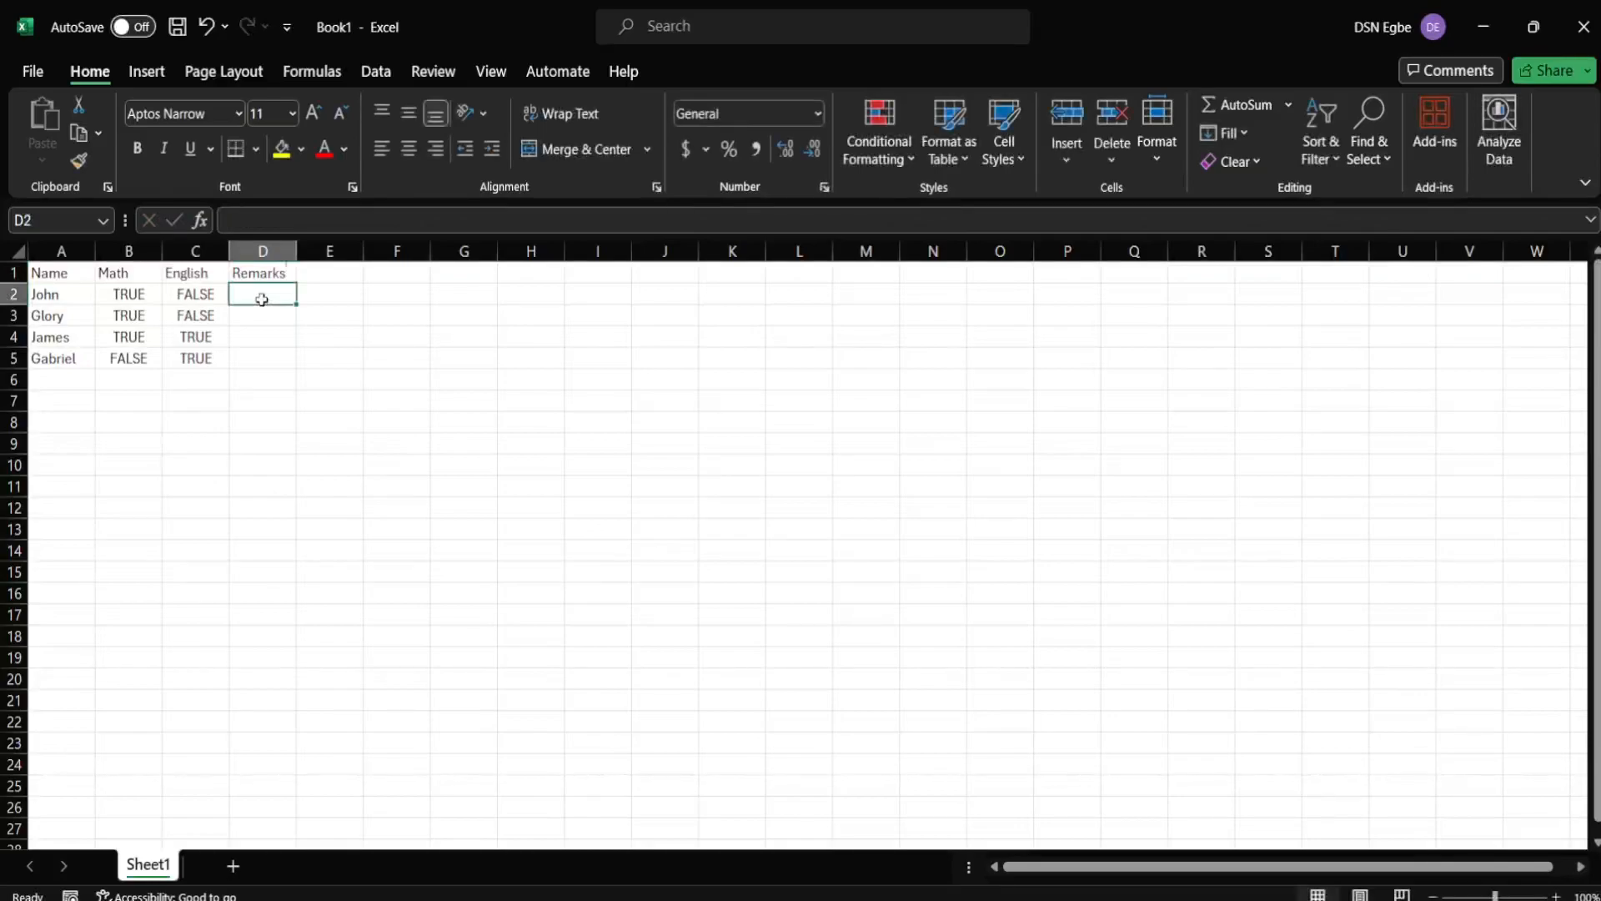
- Enter =AND(b2, c2) in D2, returning FALSE
text(=A)
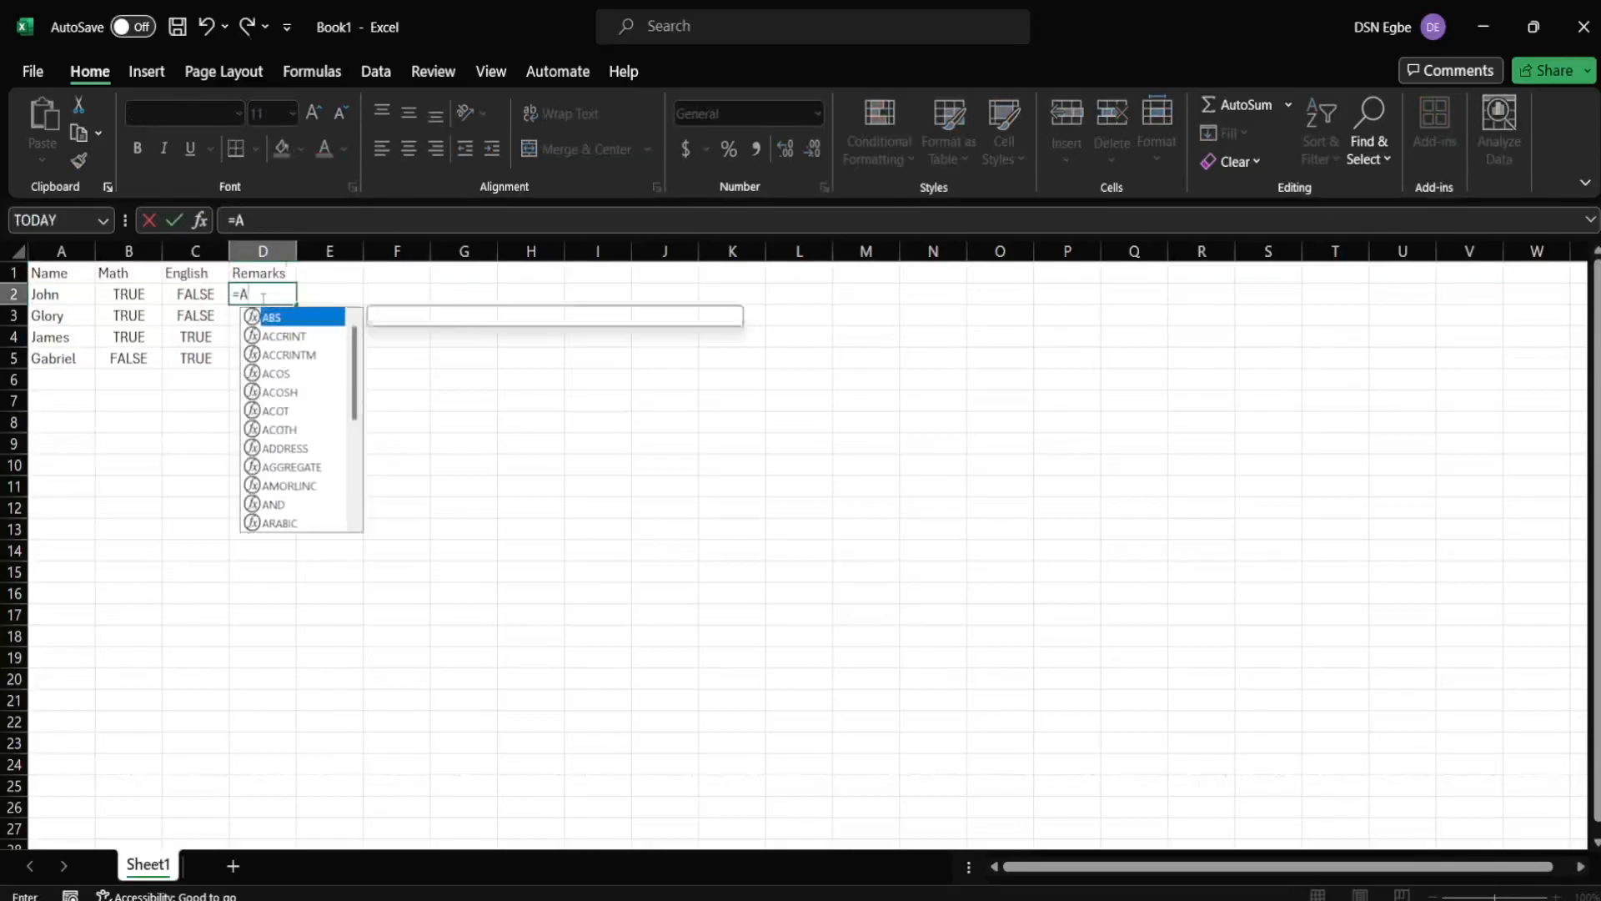
text(ND)
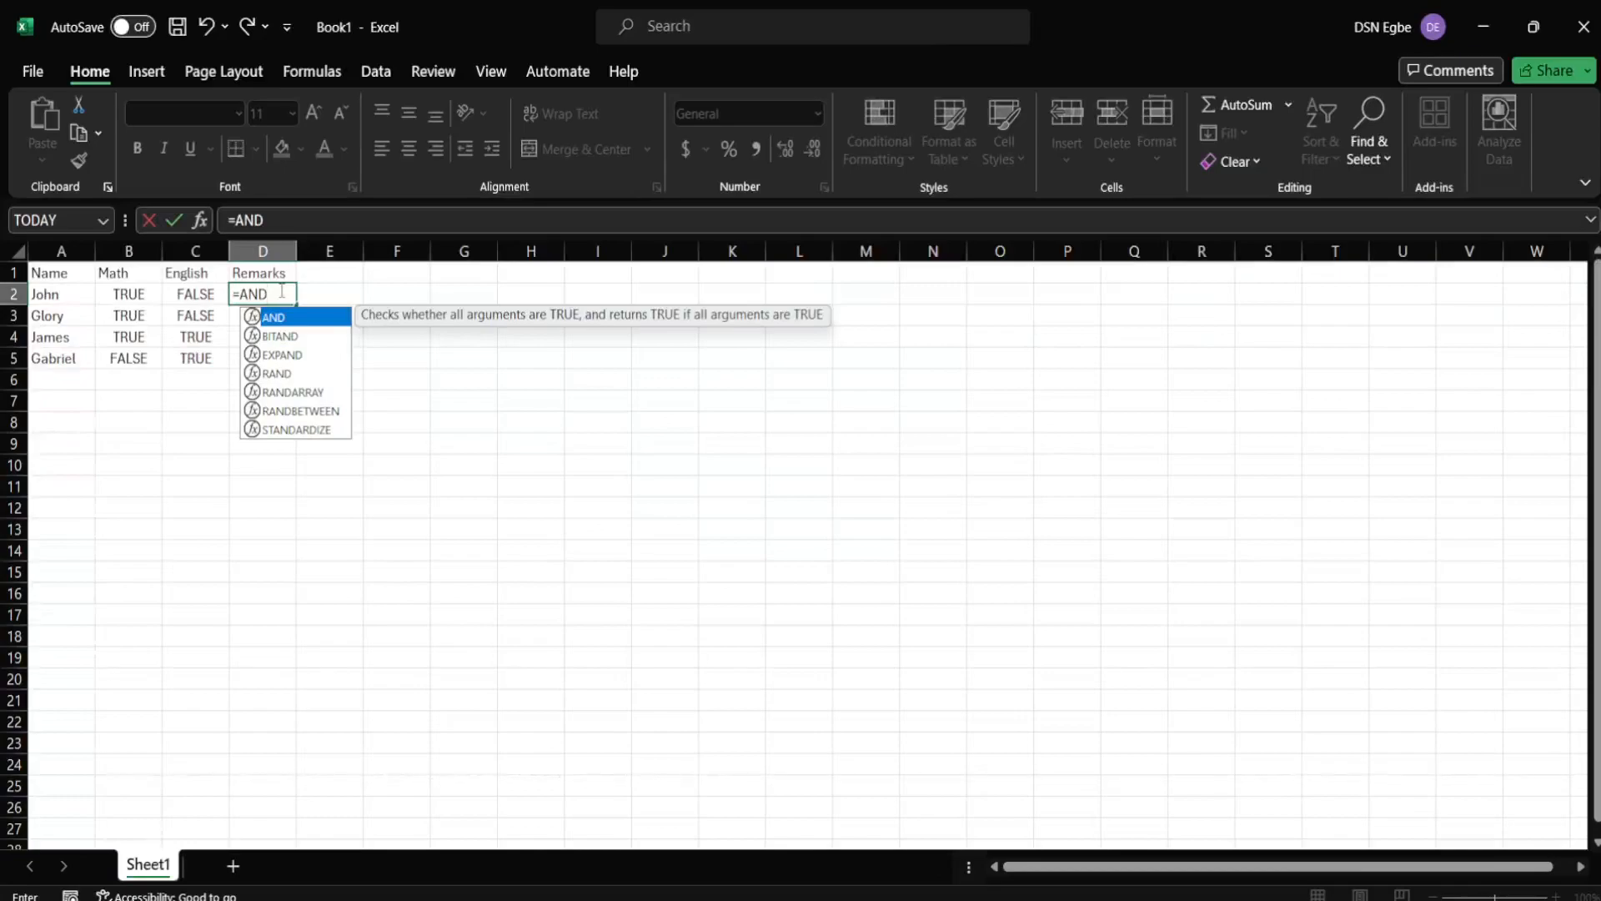
text(()
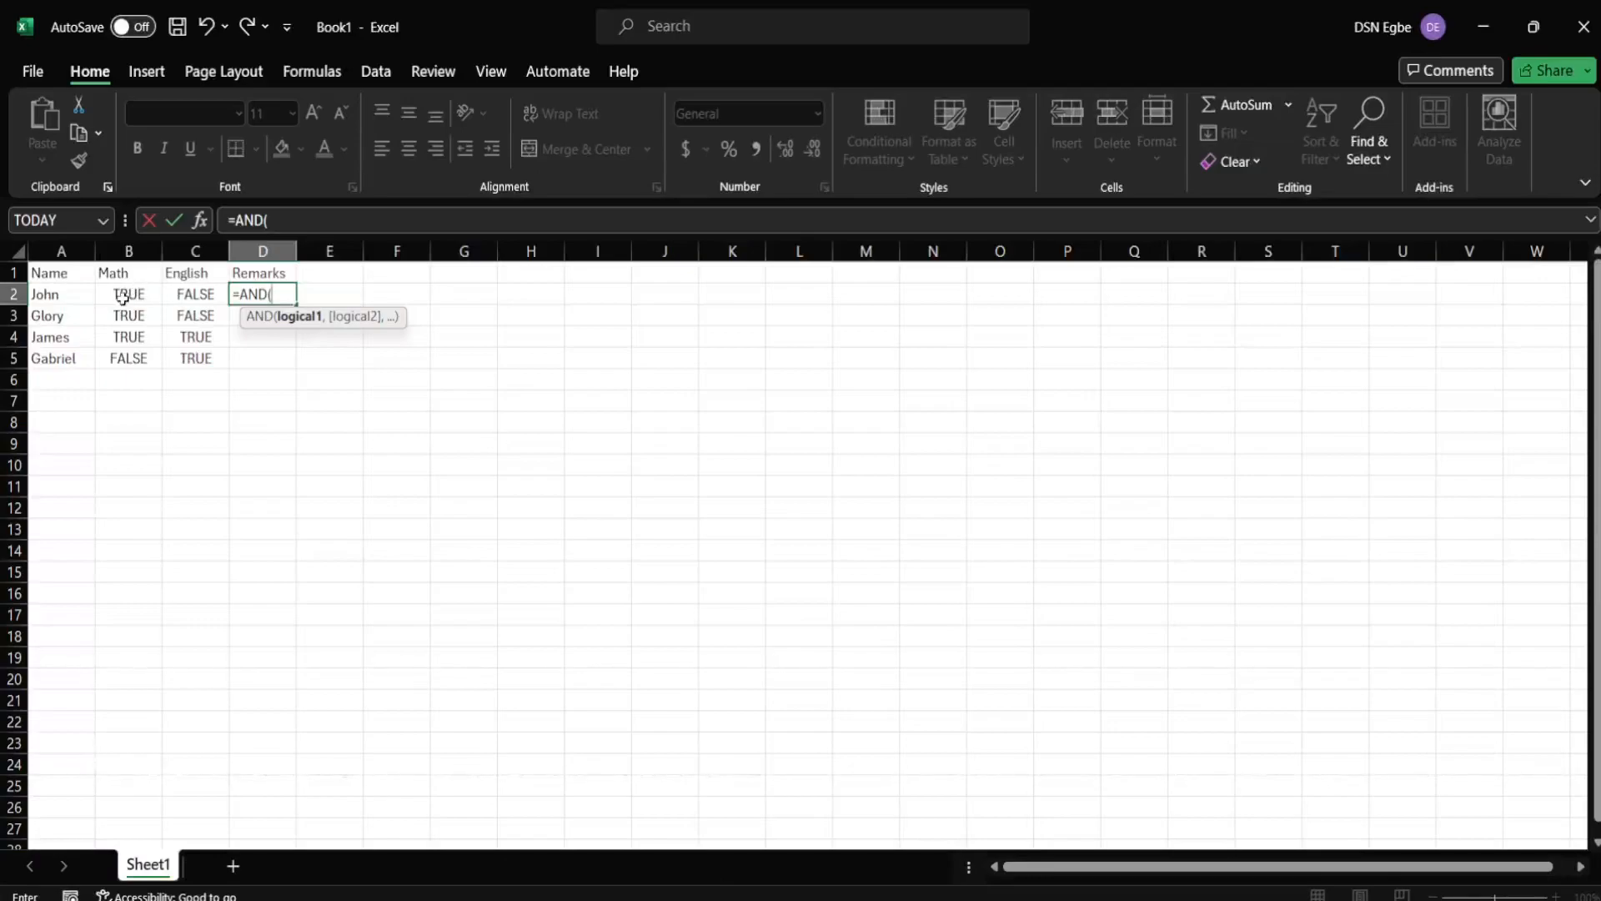
text(b)
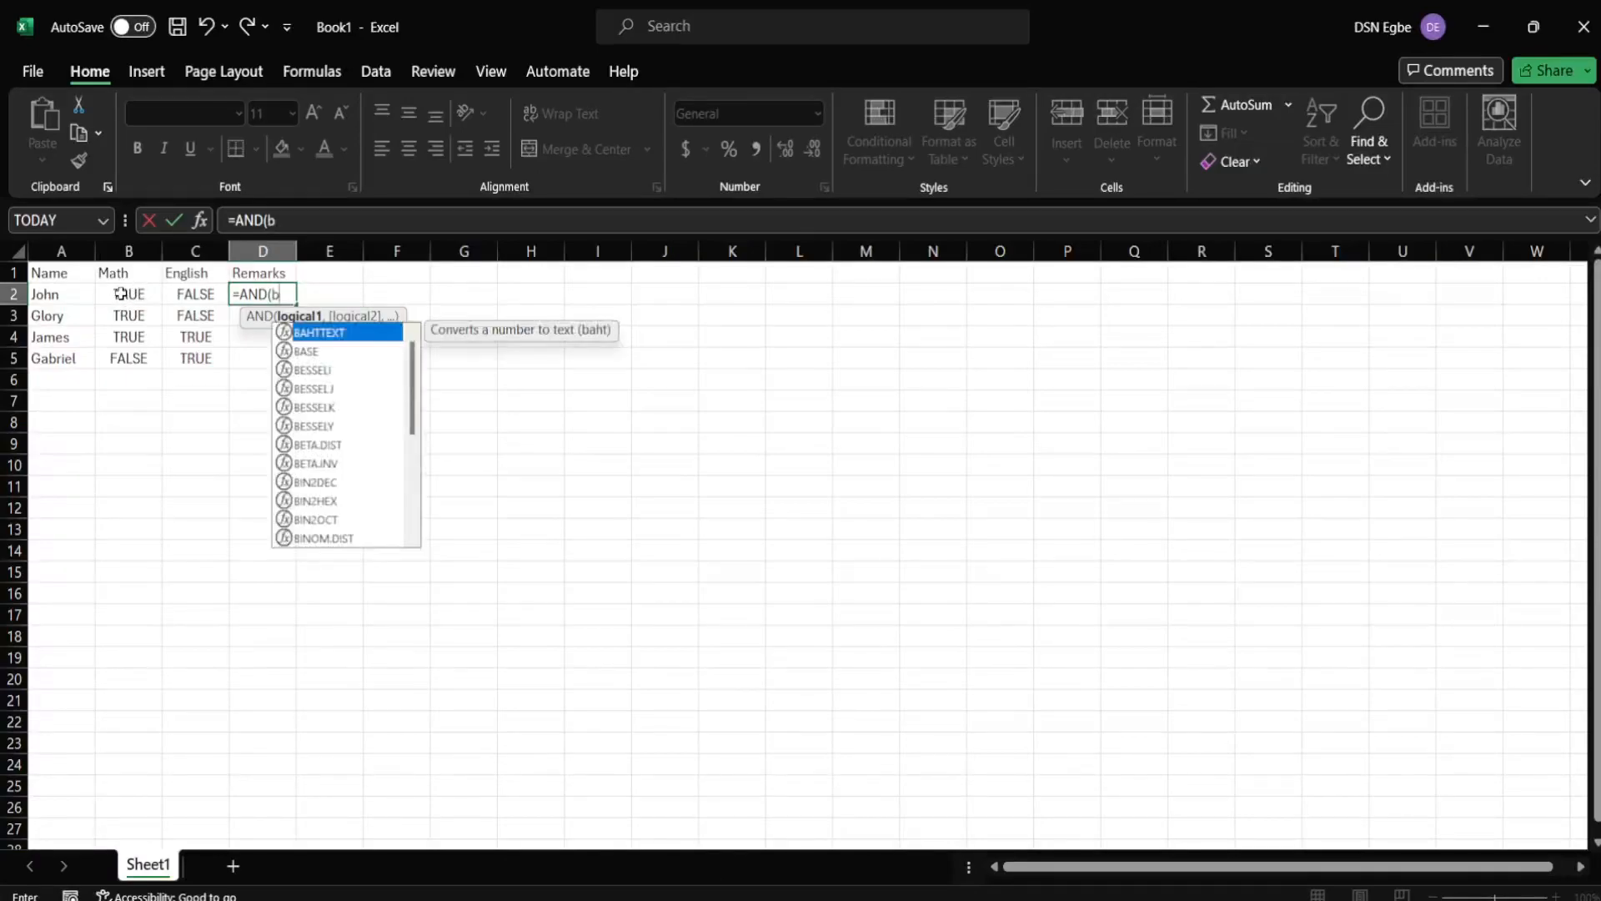
text(2,)
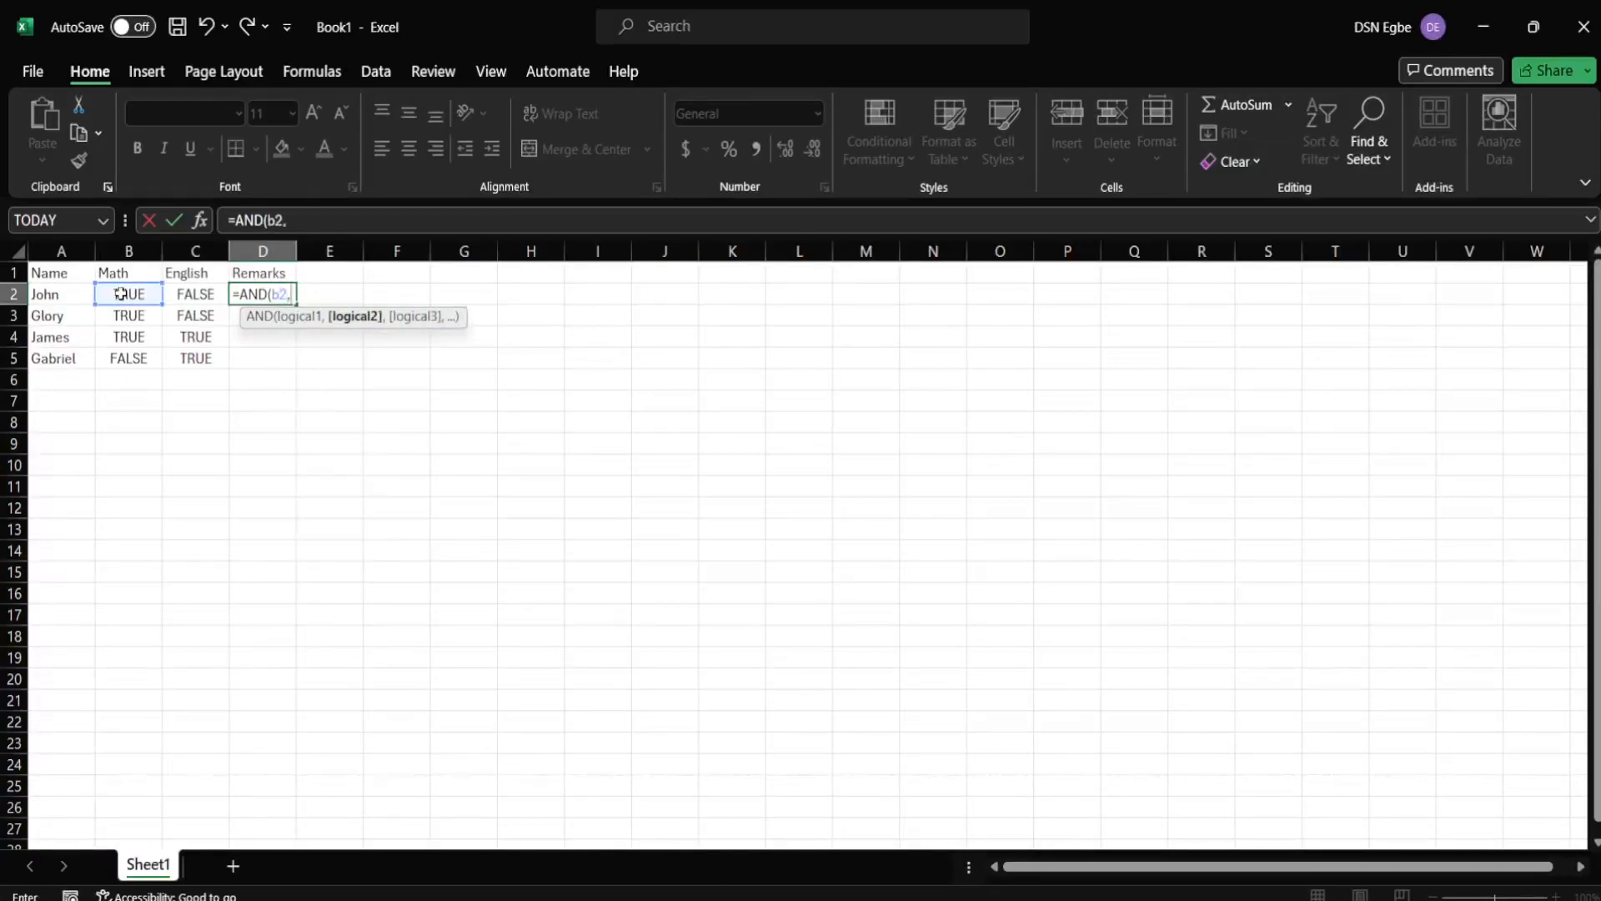
text( c2))
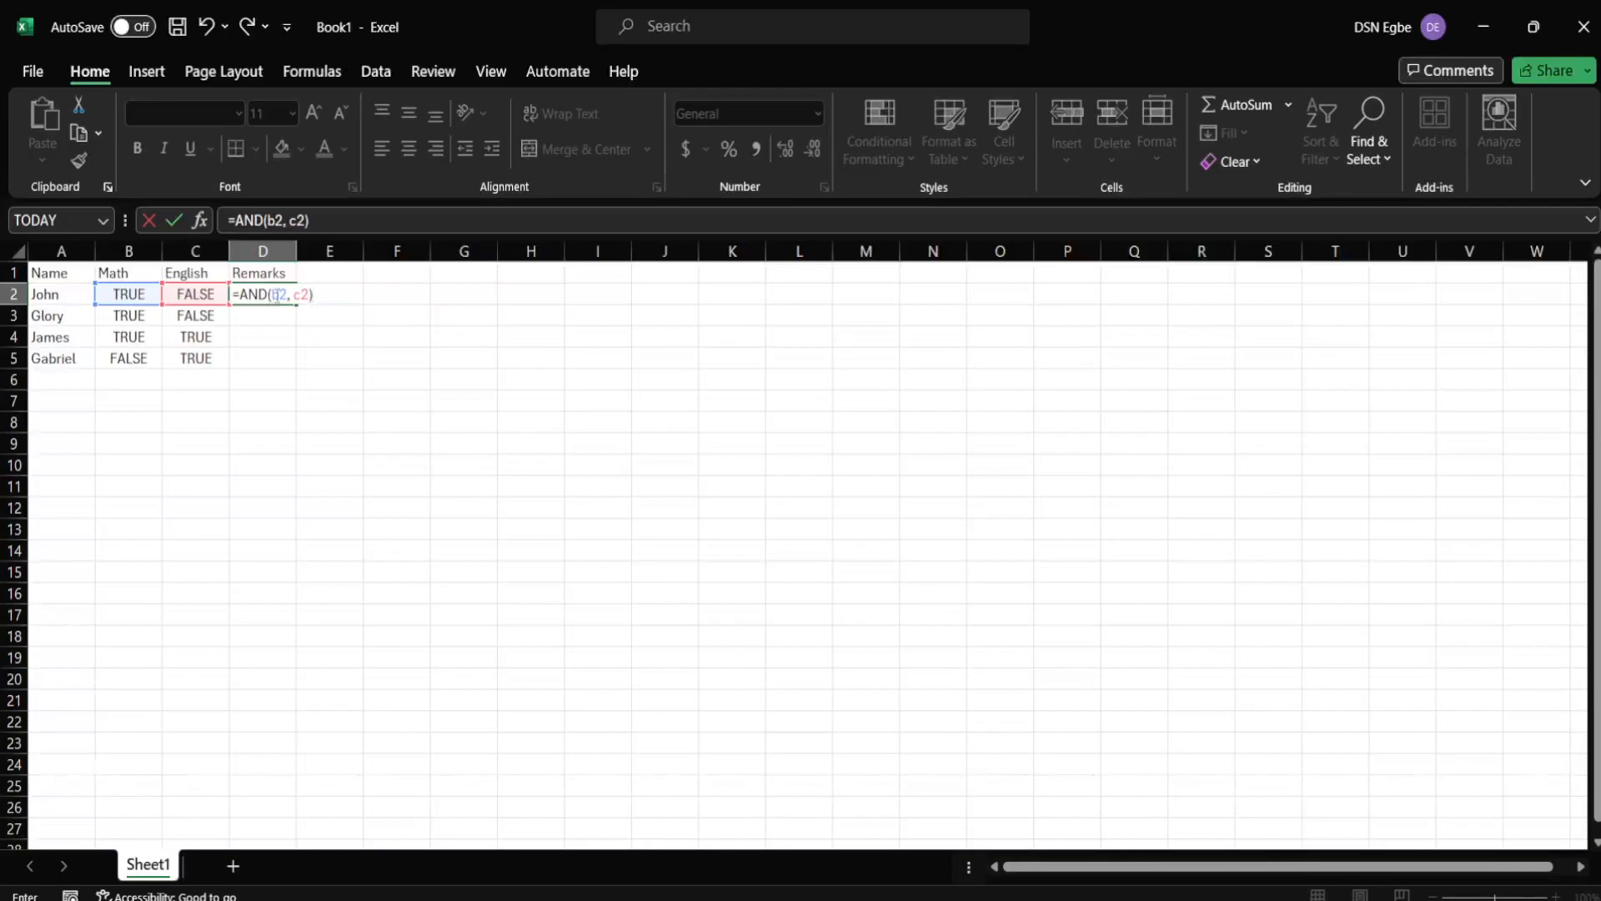
key(Return)
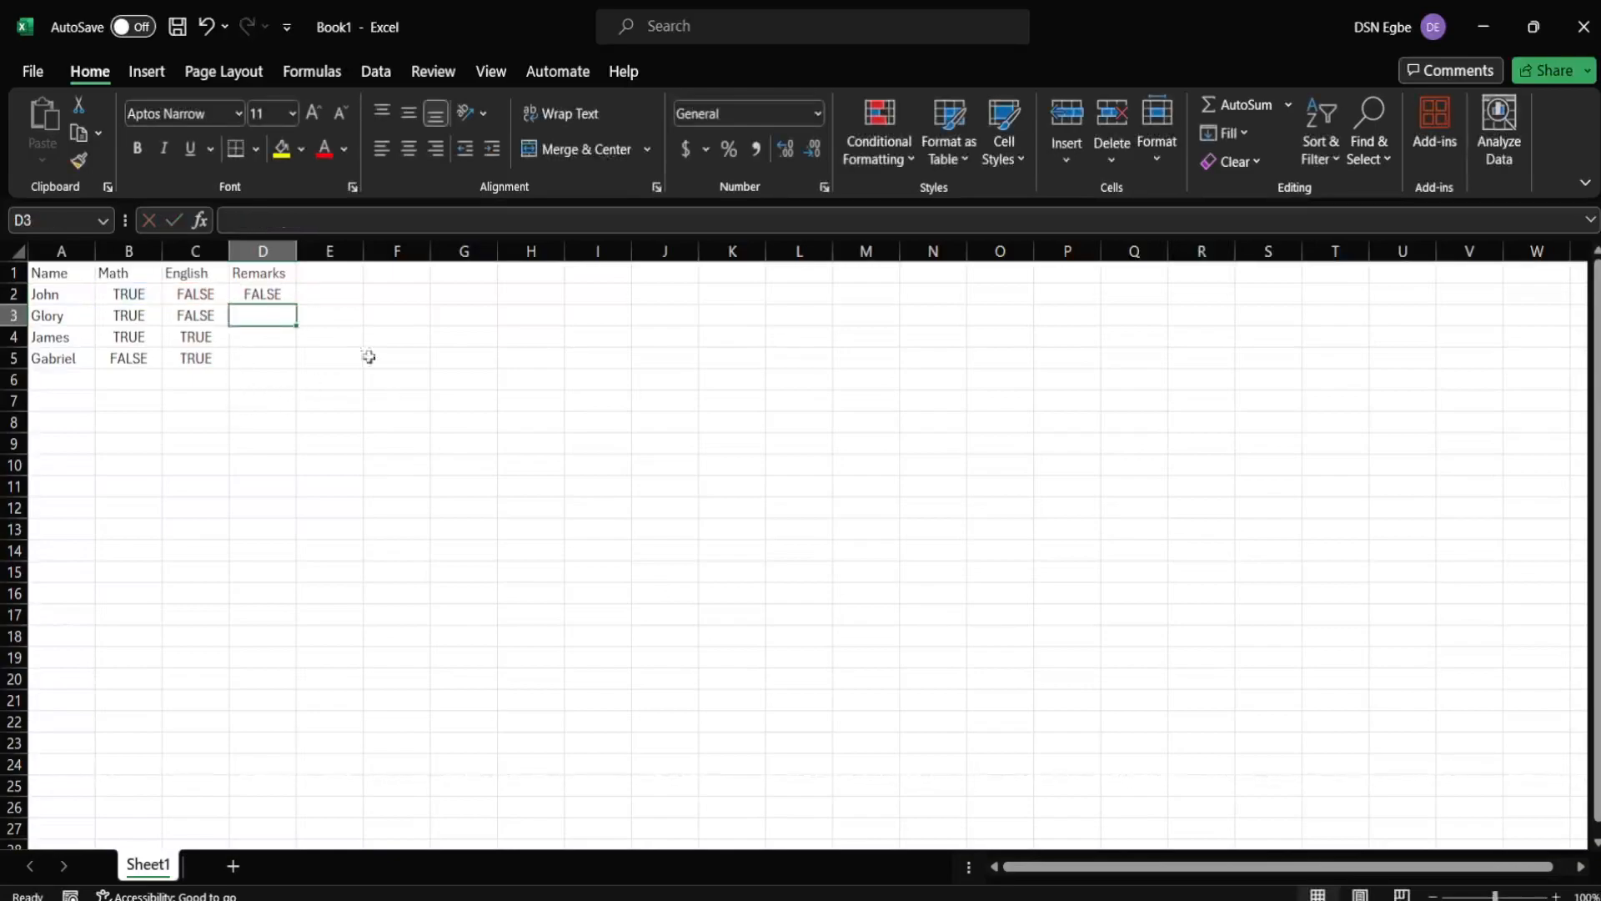
- Fill D2's AND formula down to D5, giving FALSE, FALSE, TRUE, FALSE
click(262, 294)
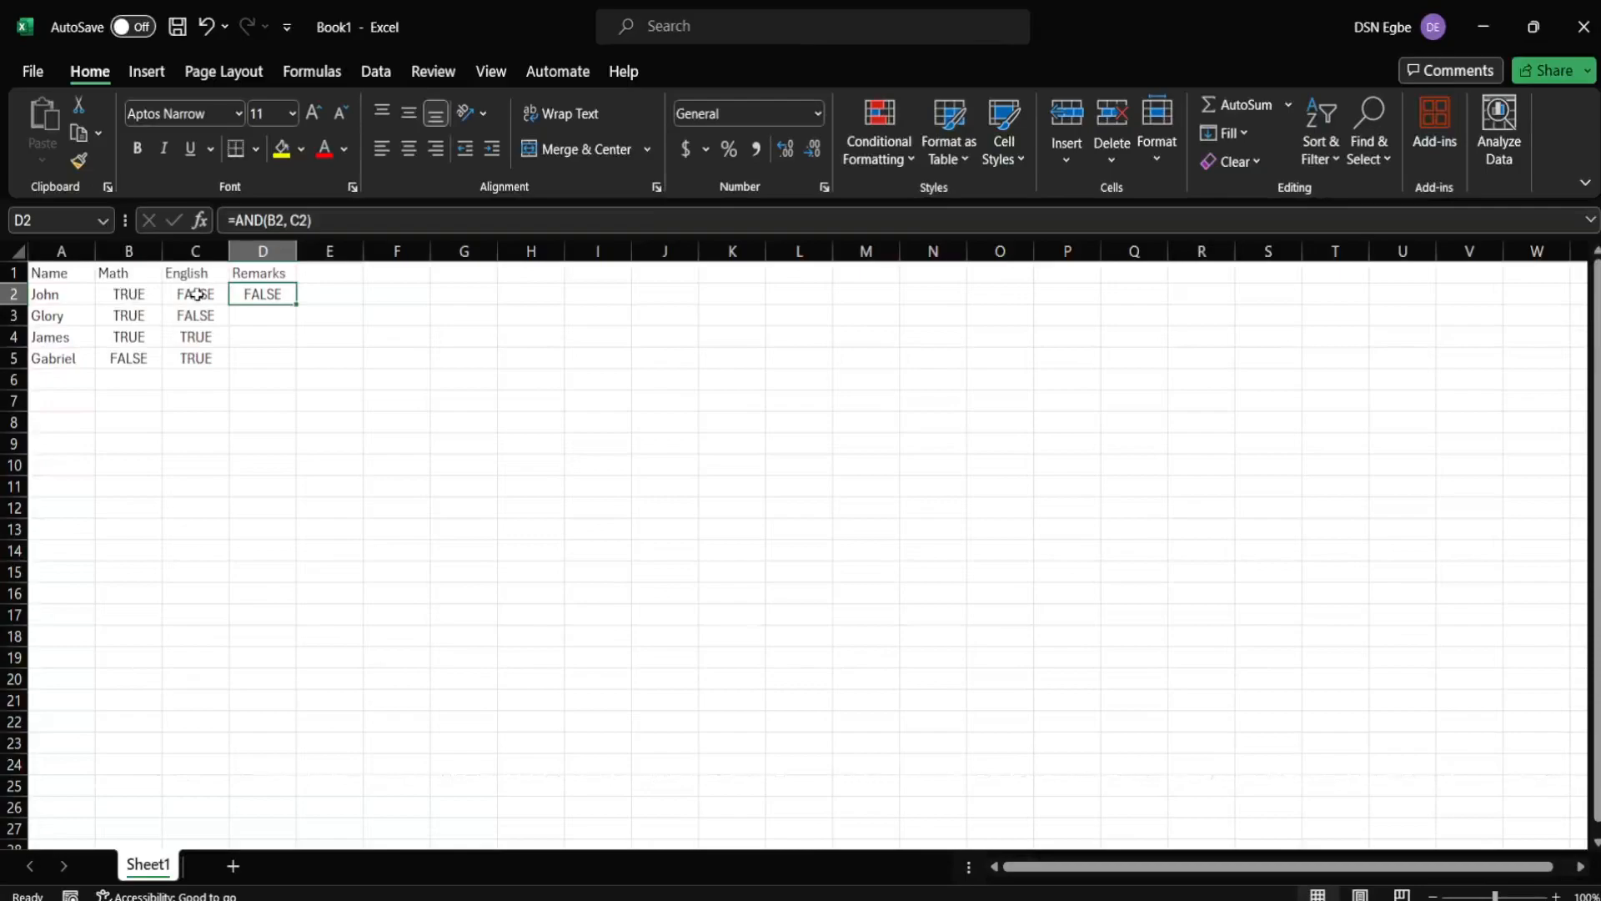
double_click(297, 305)
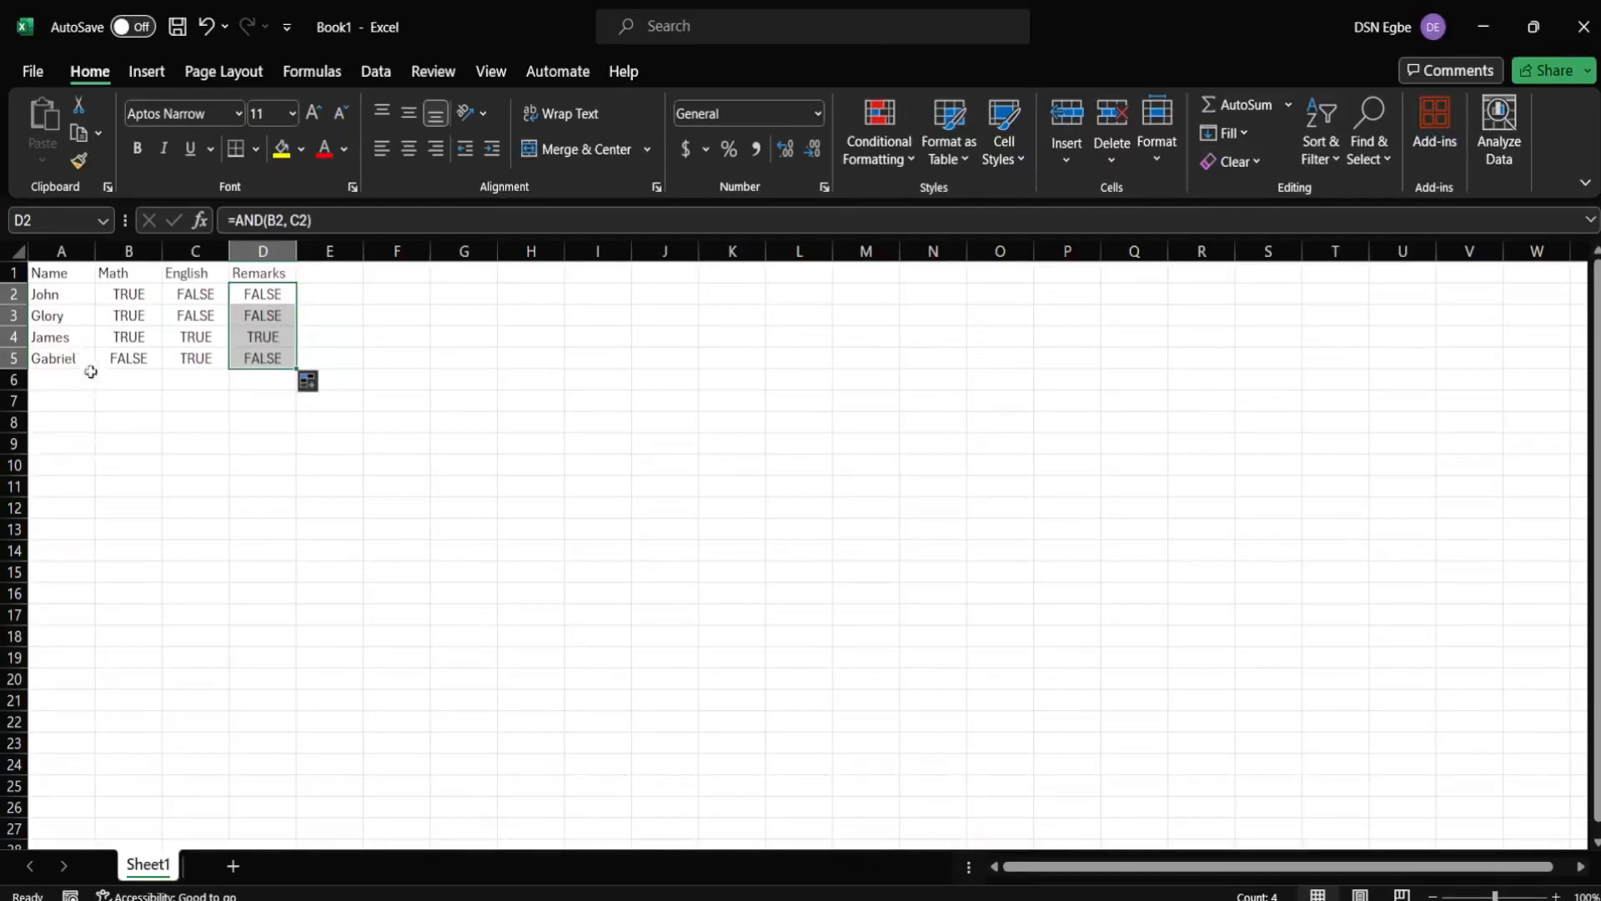
click(120, 335)
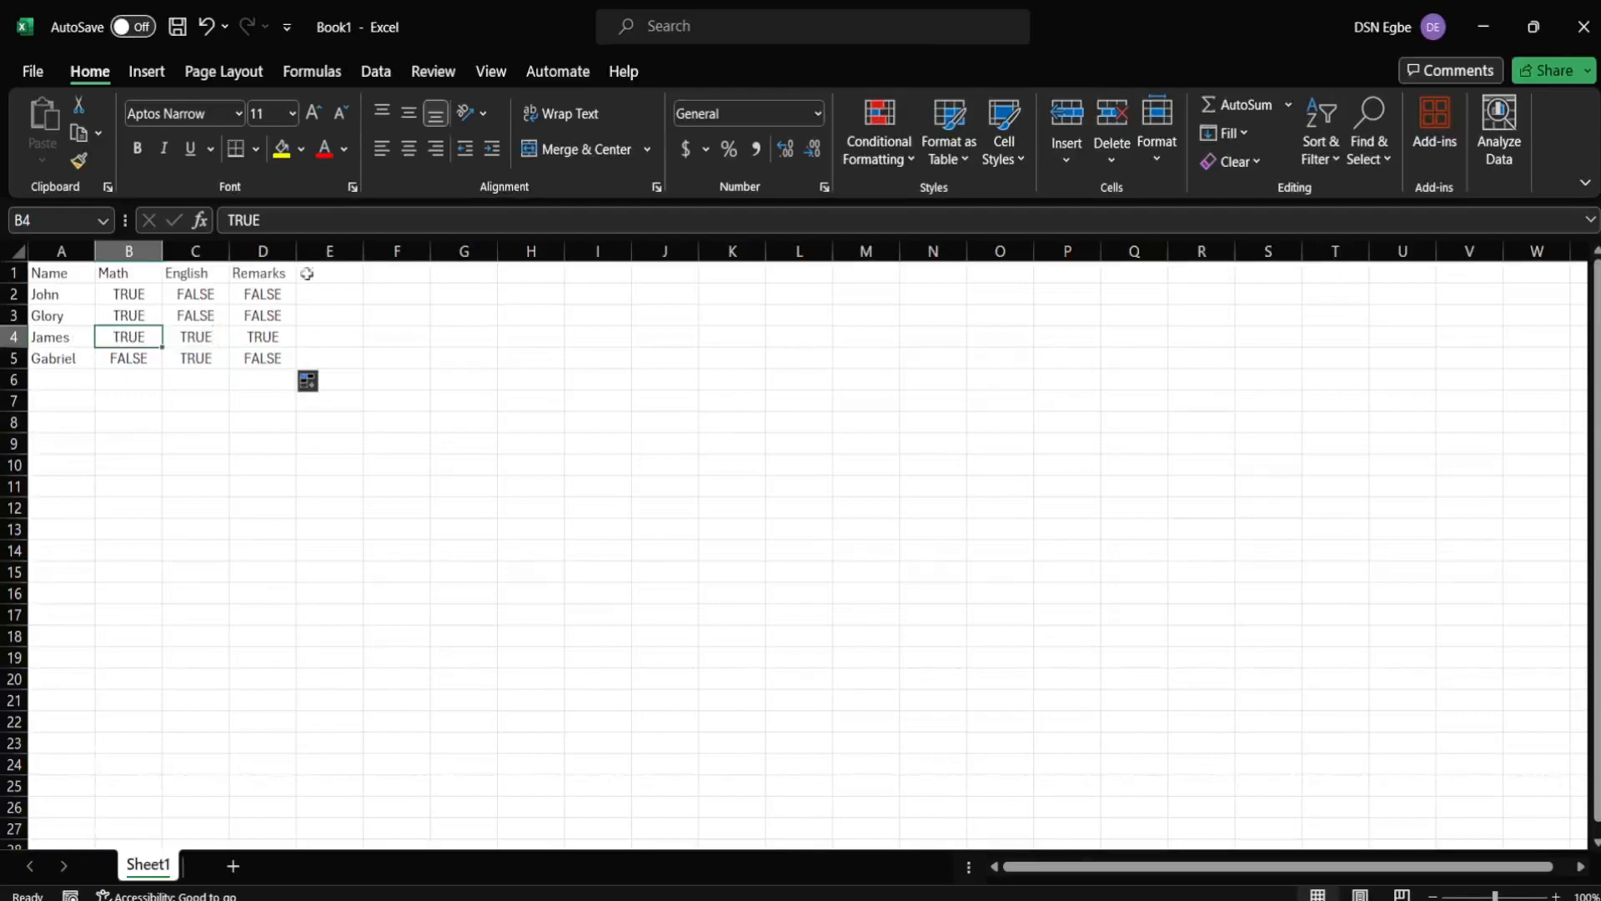
- Change the D1 heading to 'Remarks (20 marks)' and autofit column D
double_click(282, 274)
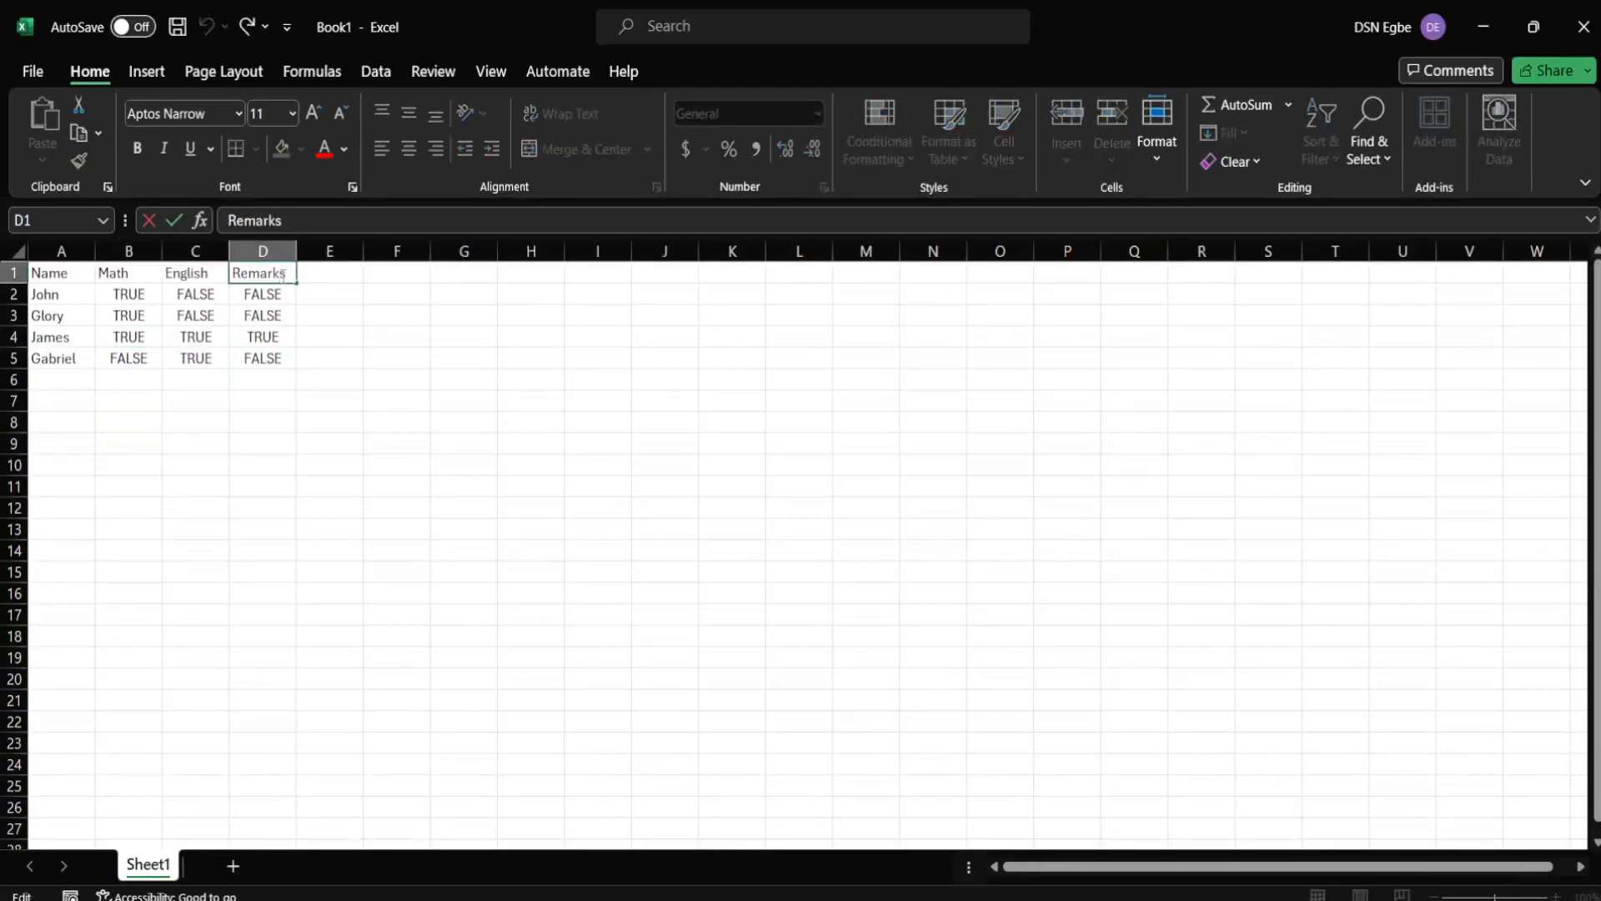
text((20m)
key(BackSpace)
text(marks))
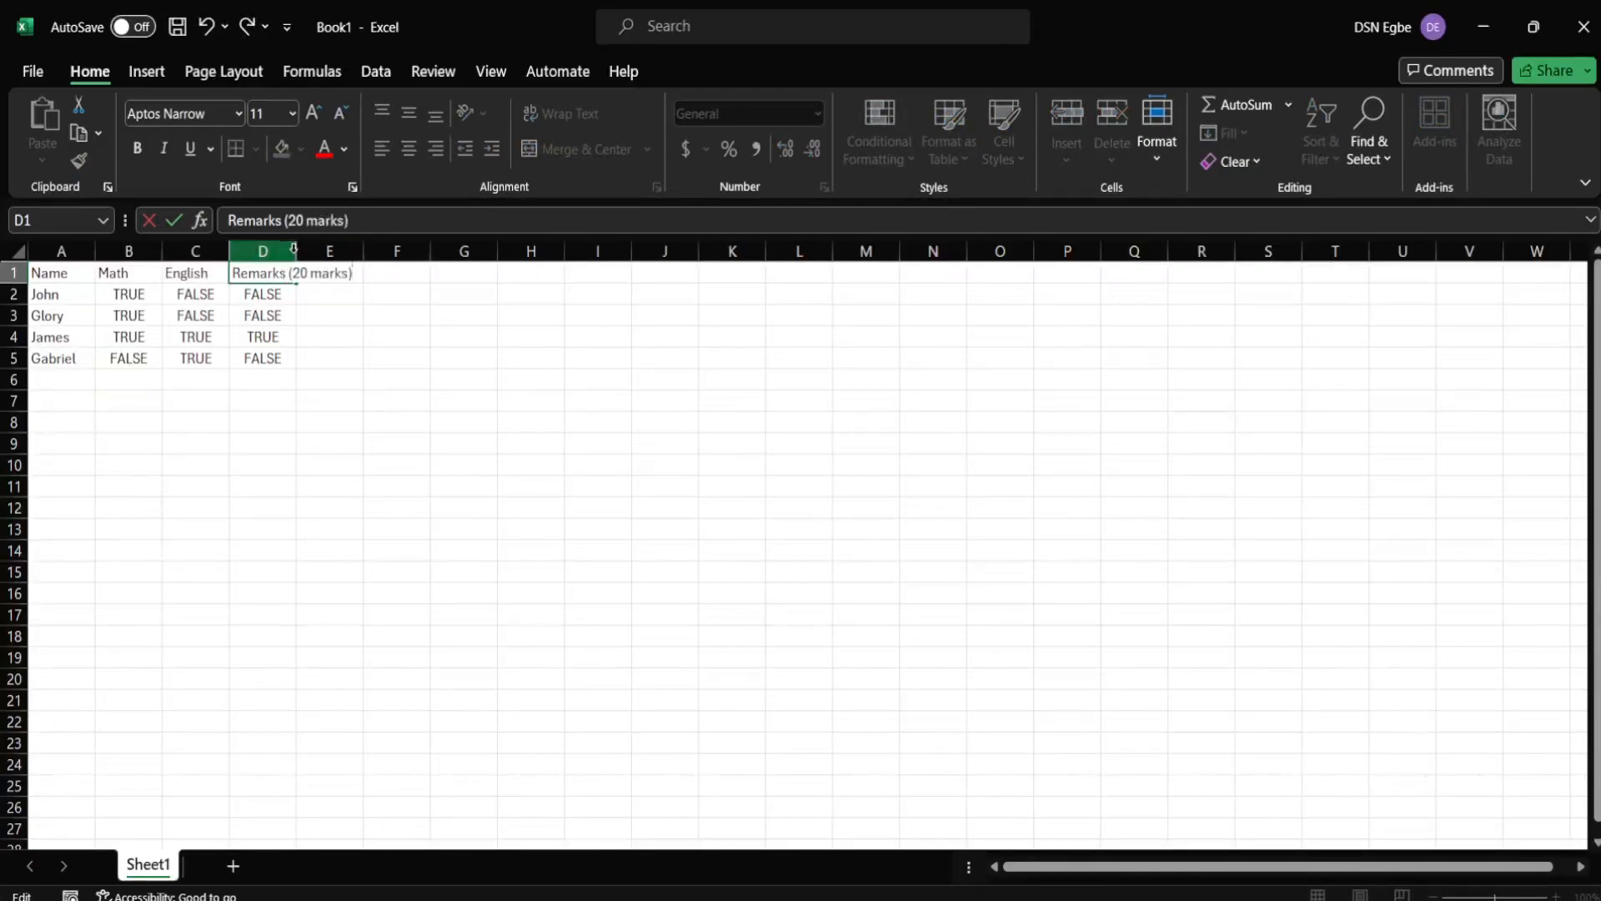
click(311, 377)
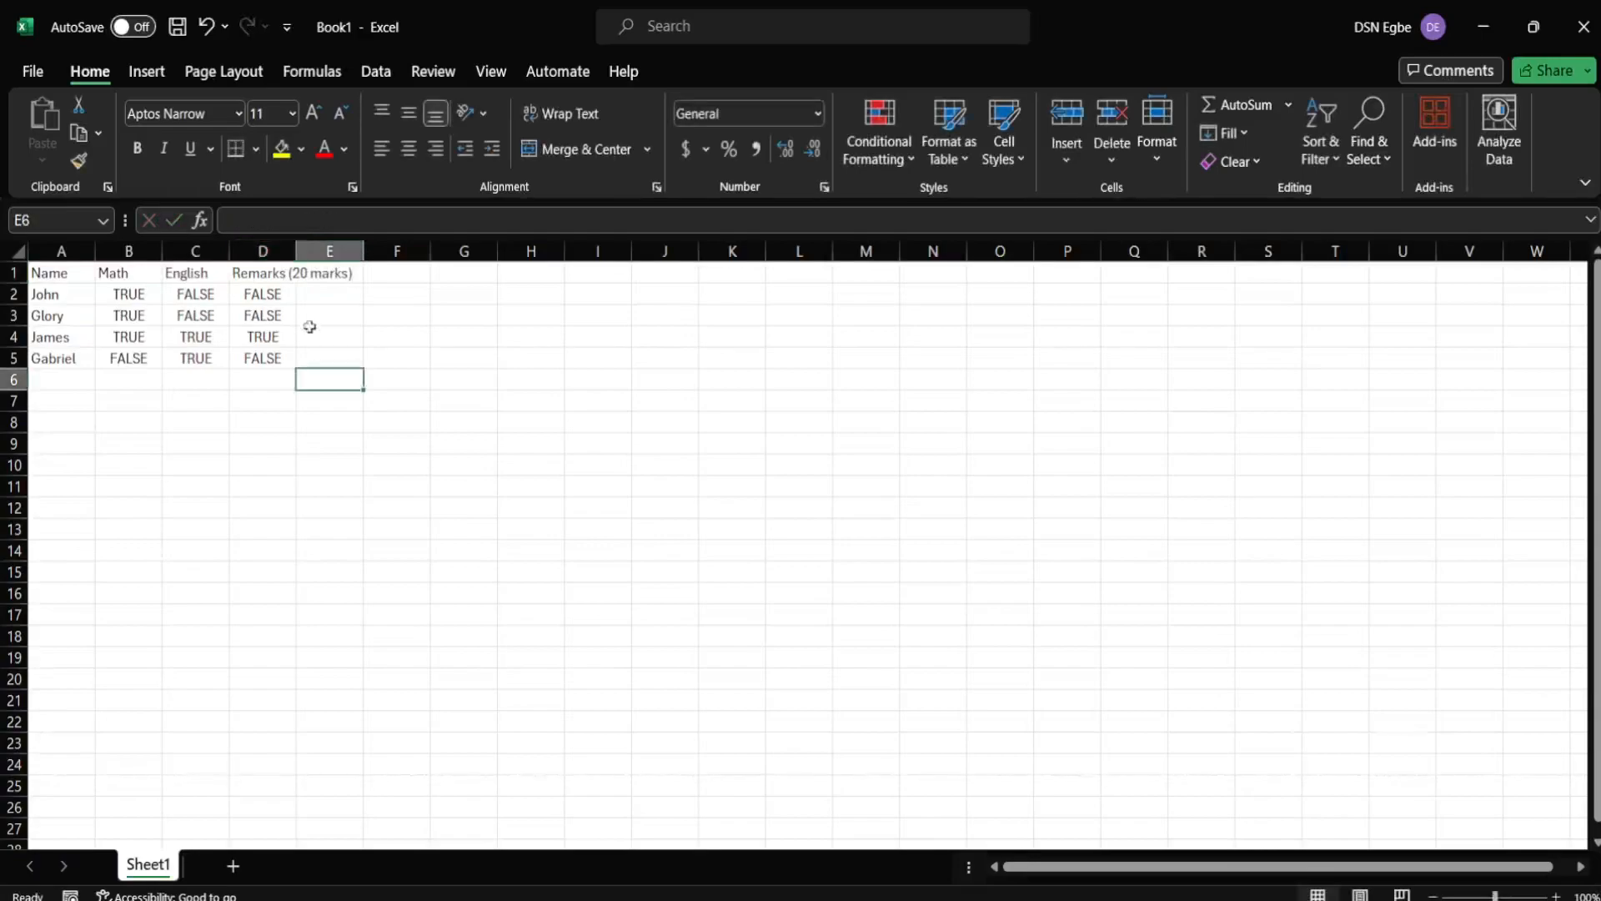
double_click(293, 249)
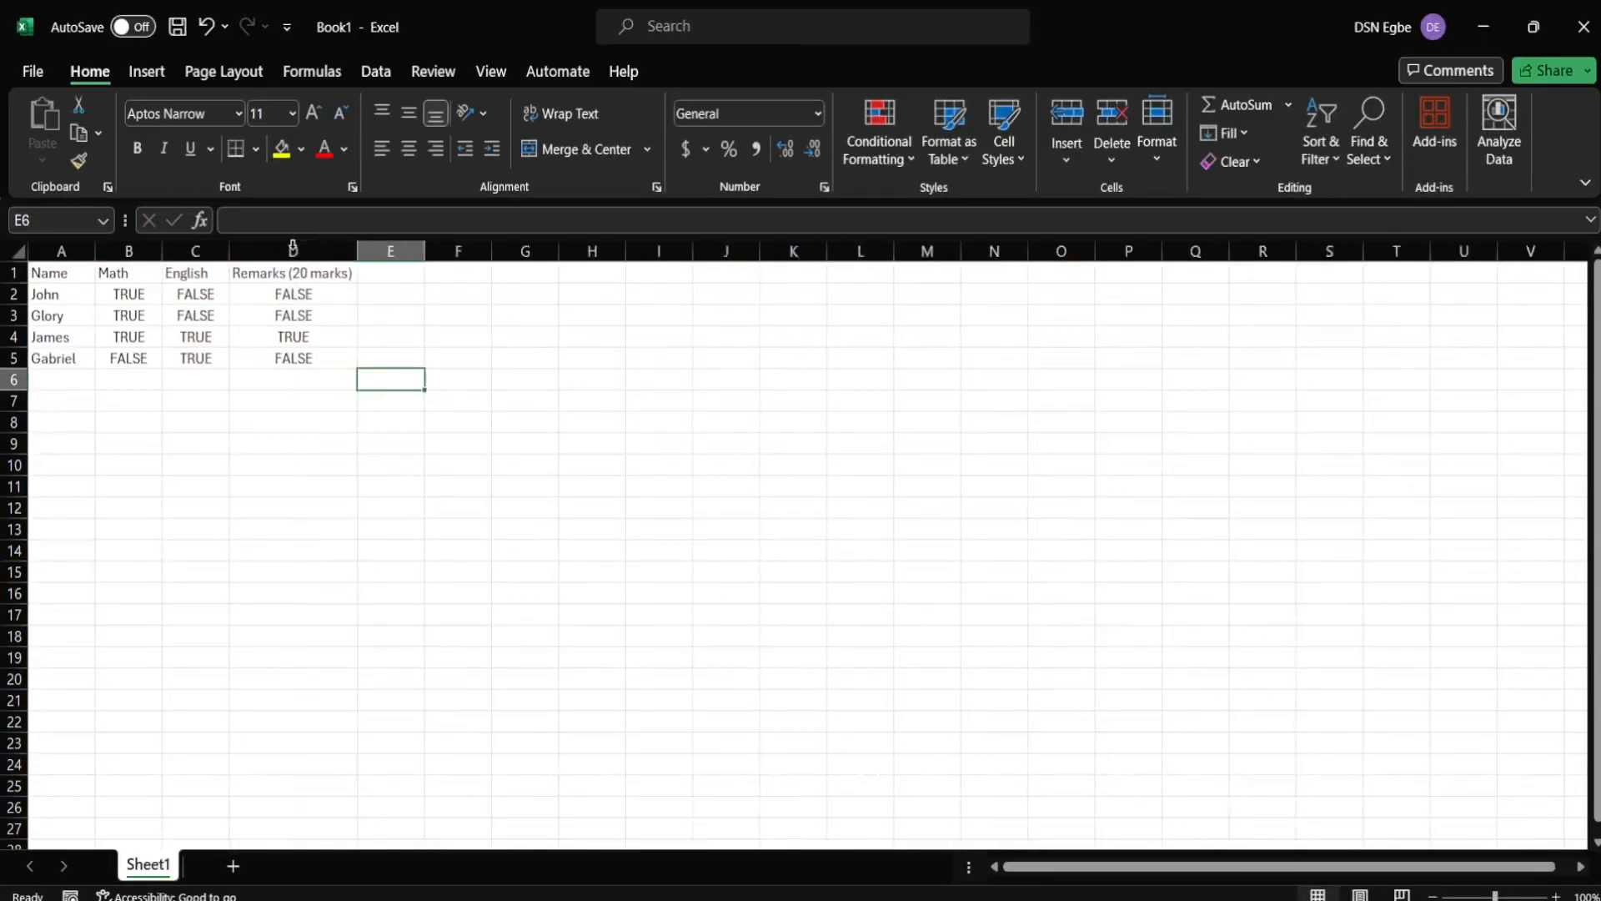
click(317, 336)
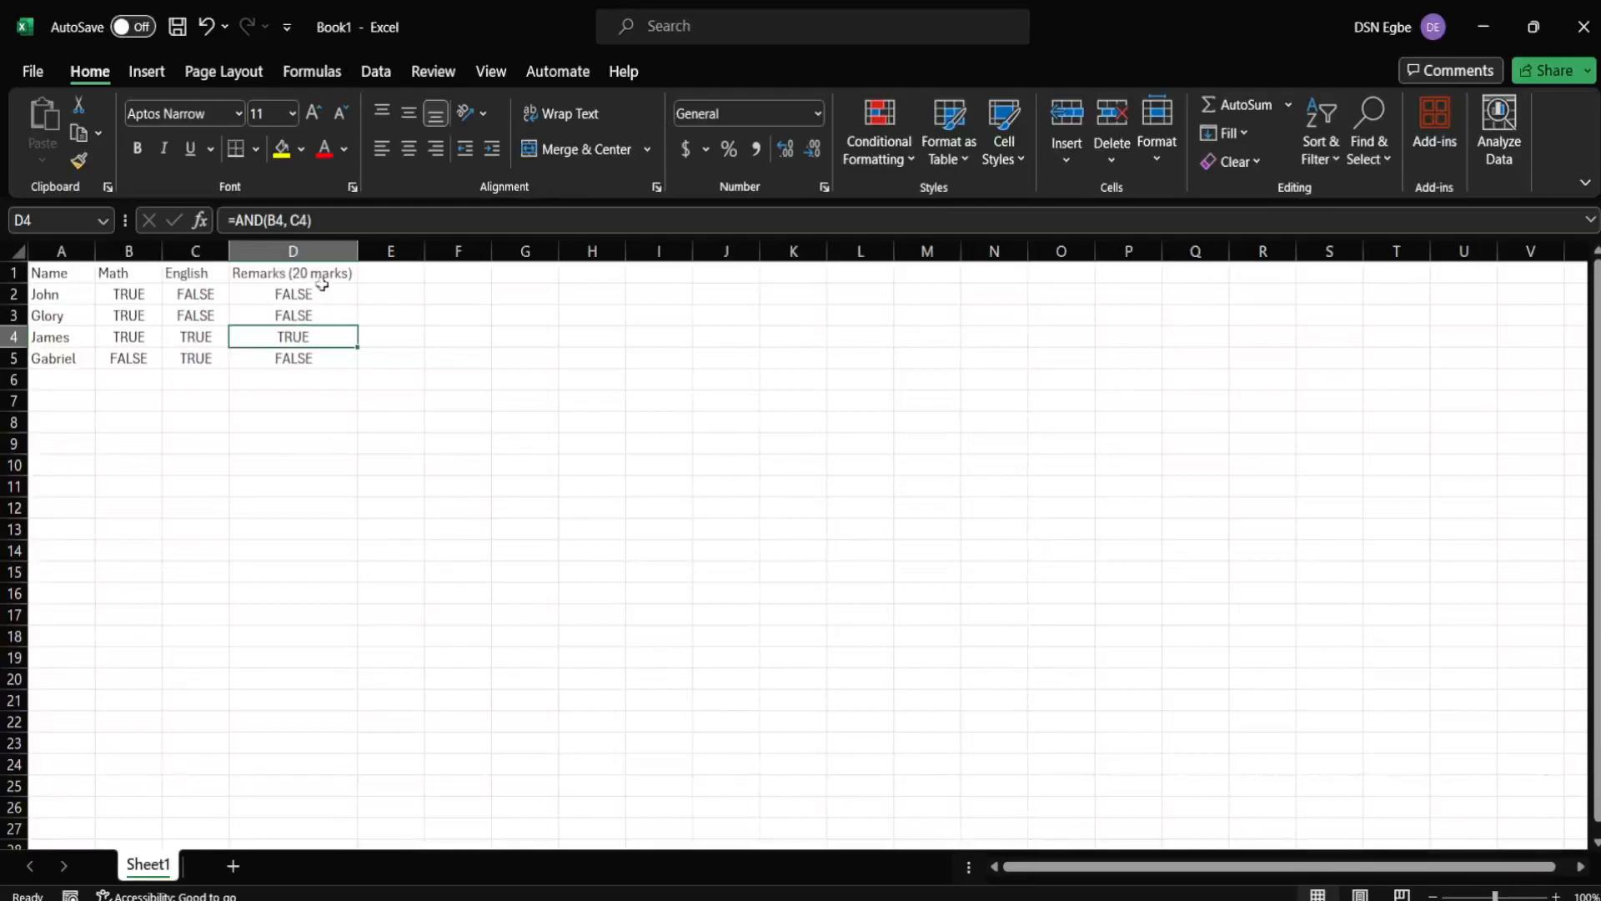
click(328, 296)
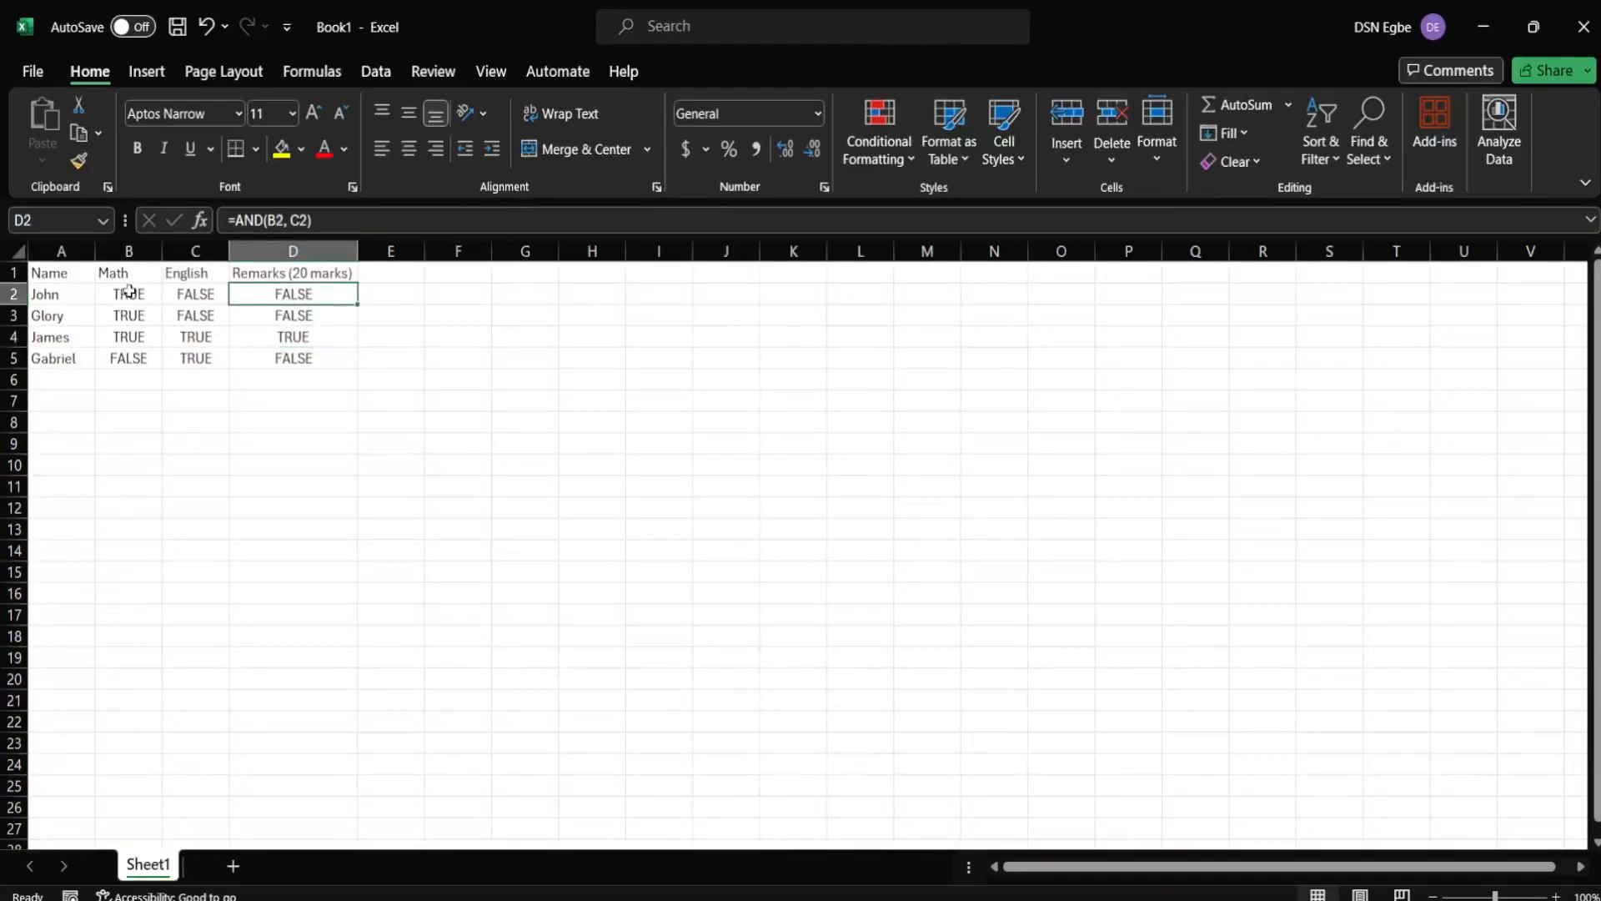